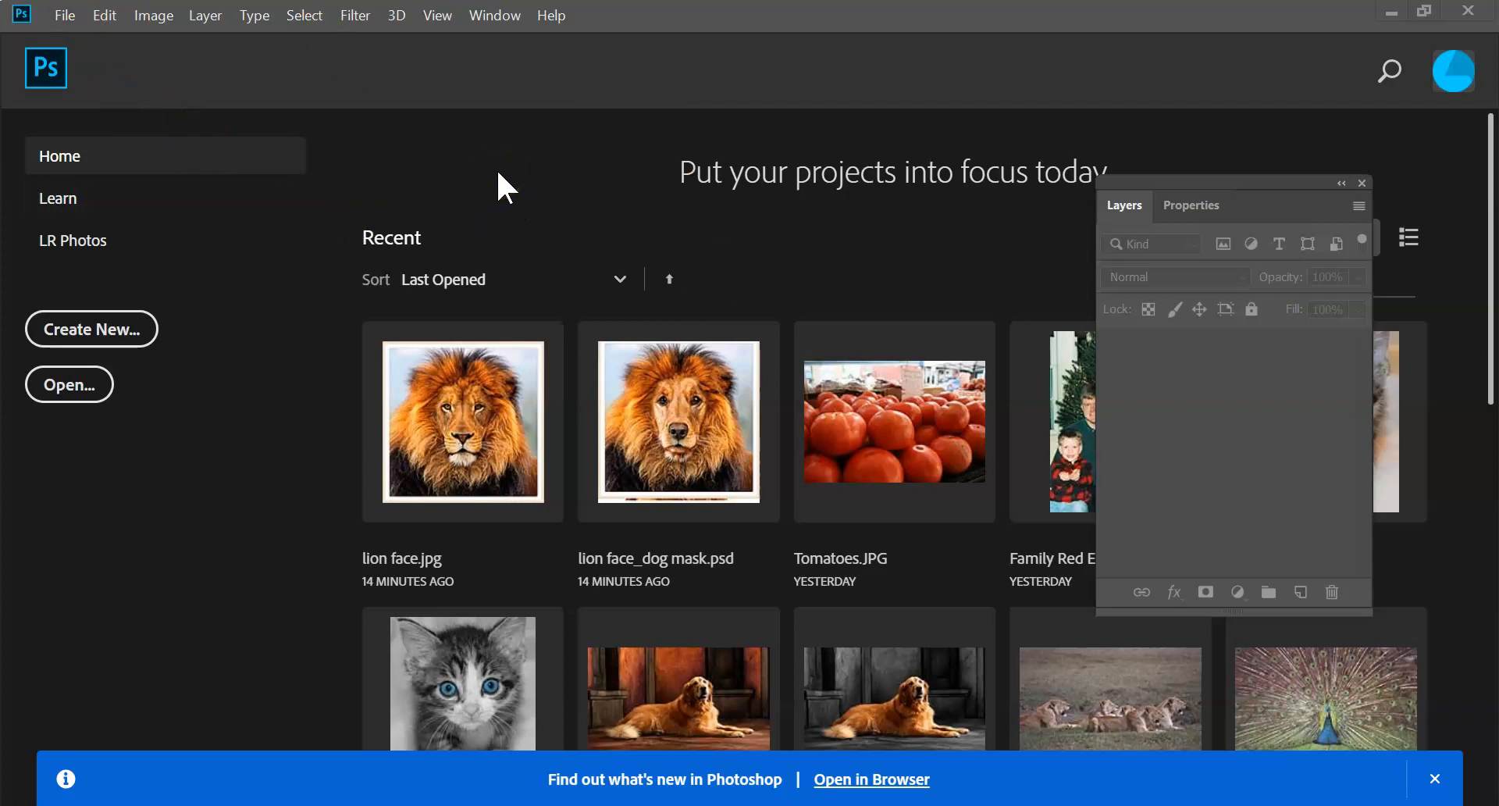
# - Start a new document and browse the Web and Print presets before choosing the Photo category
pyautogui.click(66, 14)
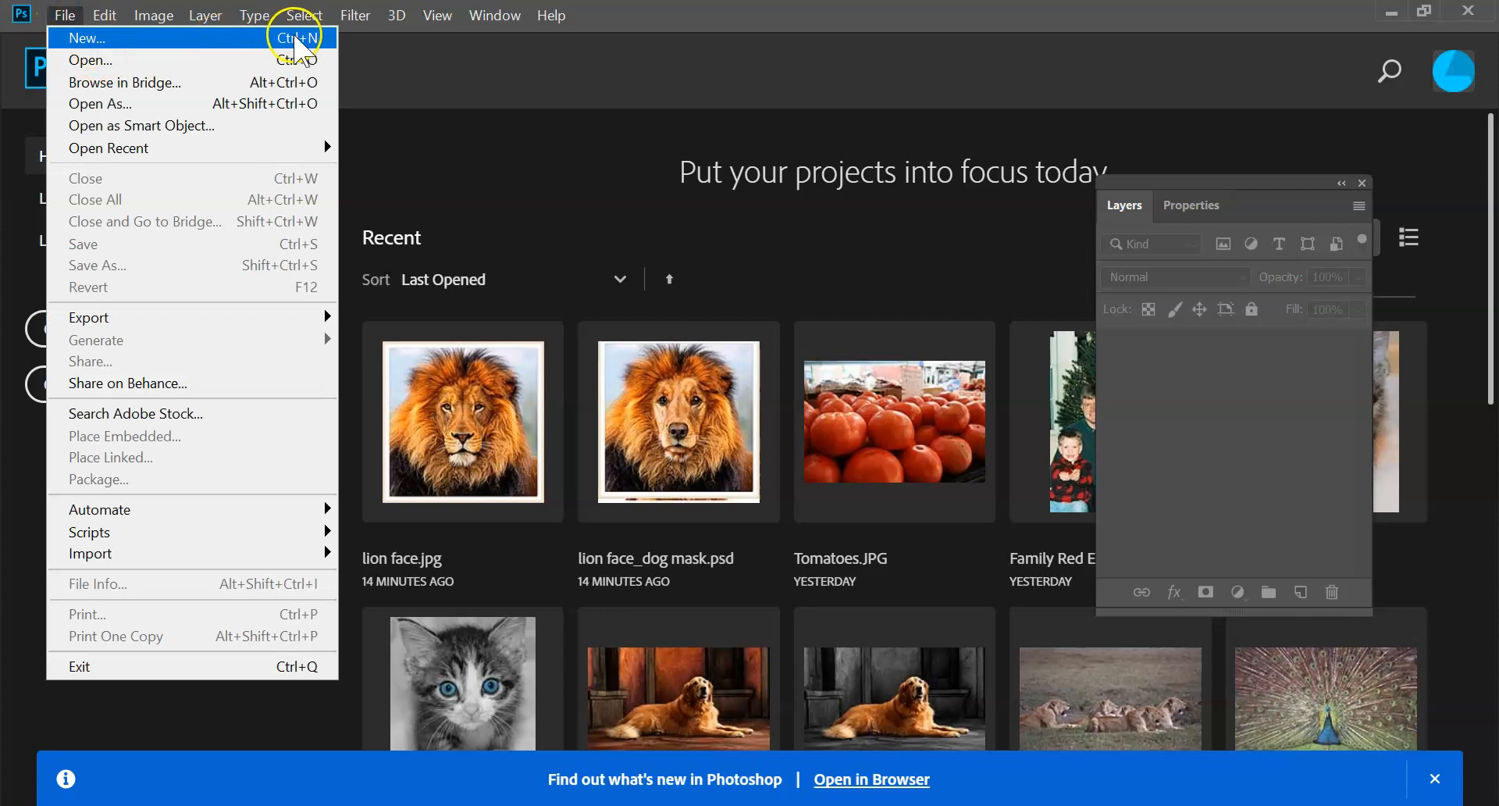
pyautogui.click(420, 115)
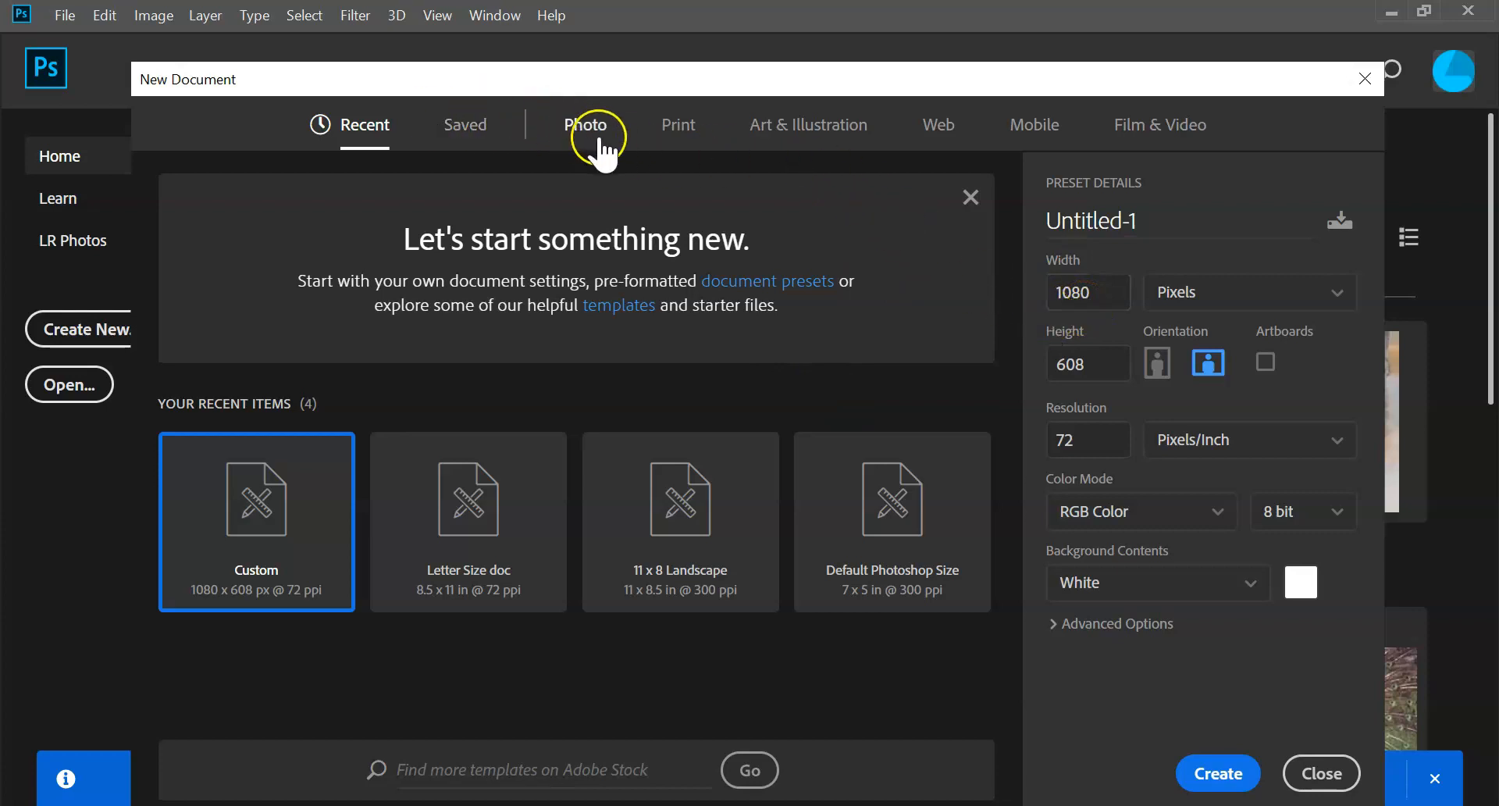
pyautogui.click(949, 114)
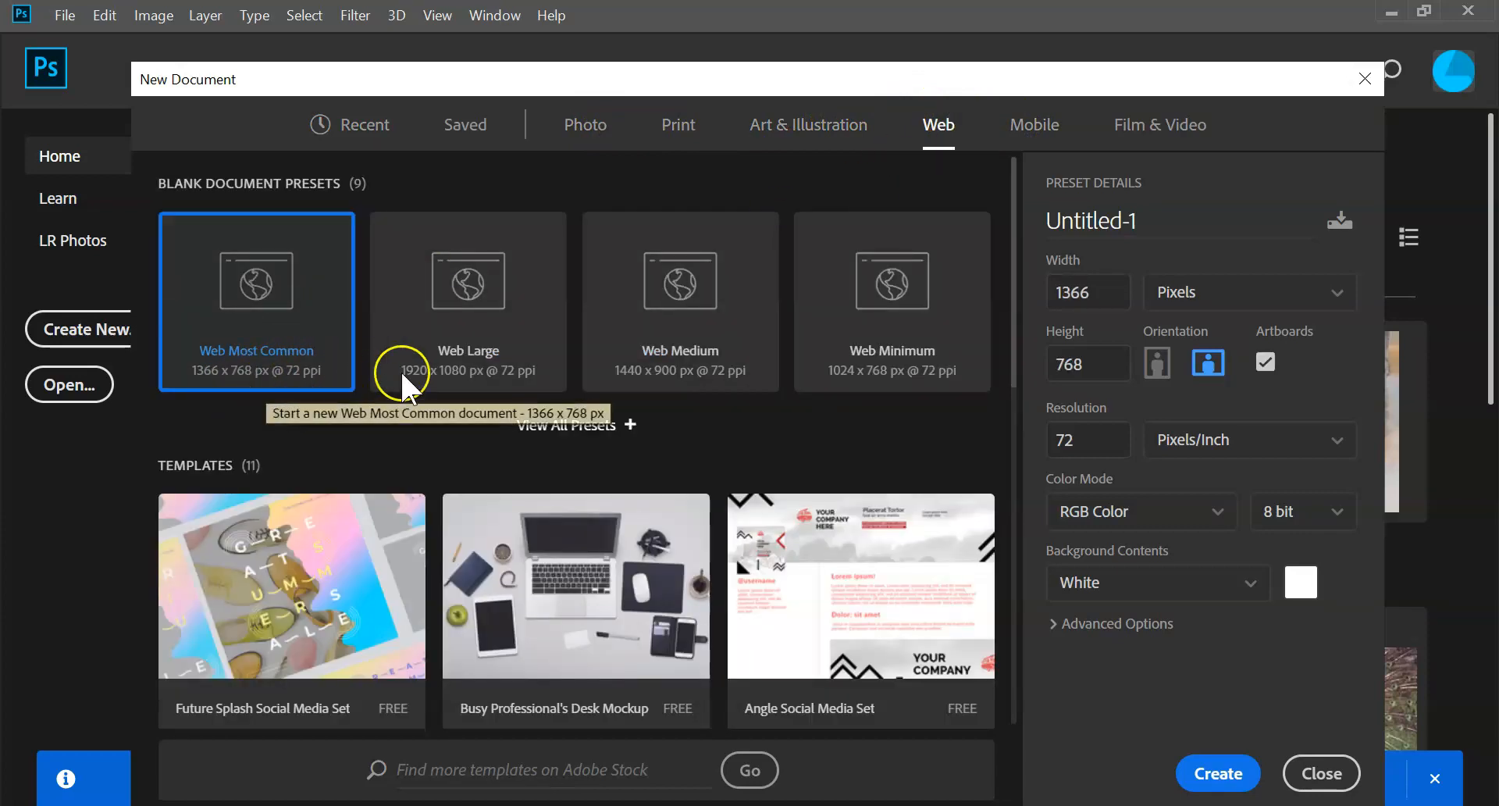
pyautogui.click(690, 133)
pyautogui.click(295, 391)
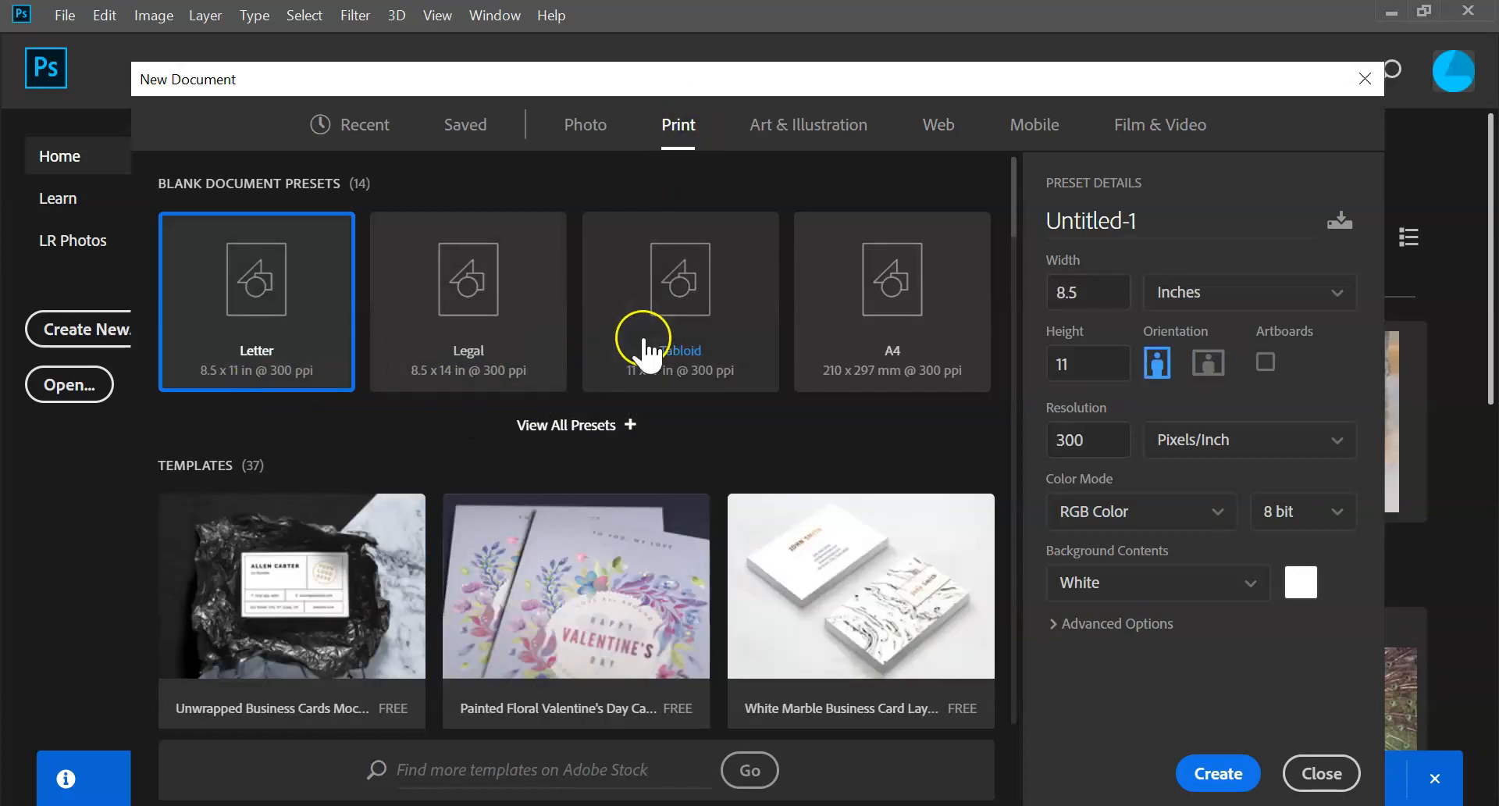
pyautogui.click(585, 127)
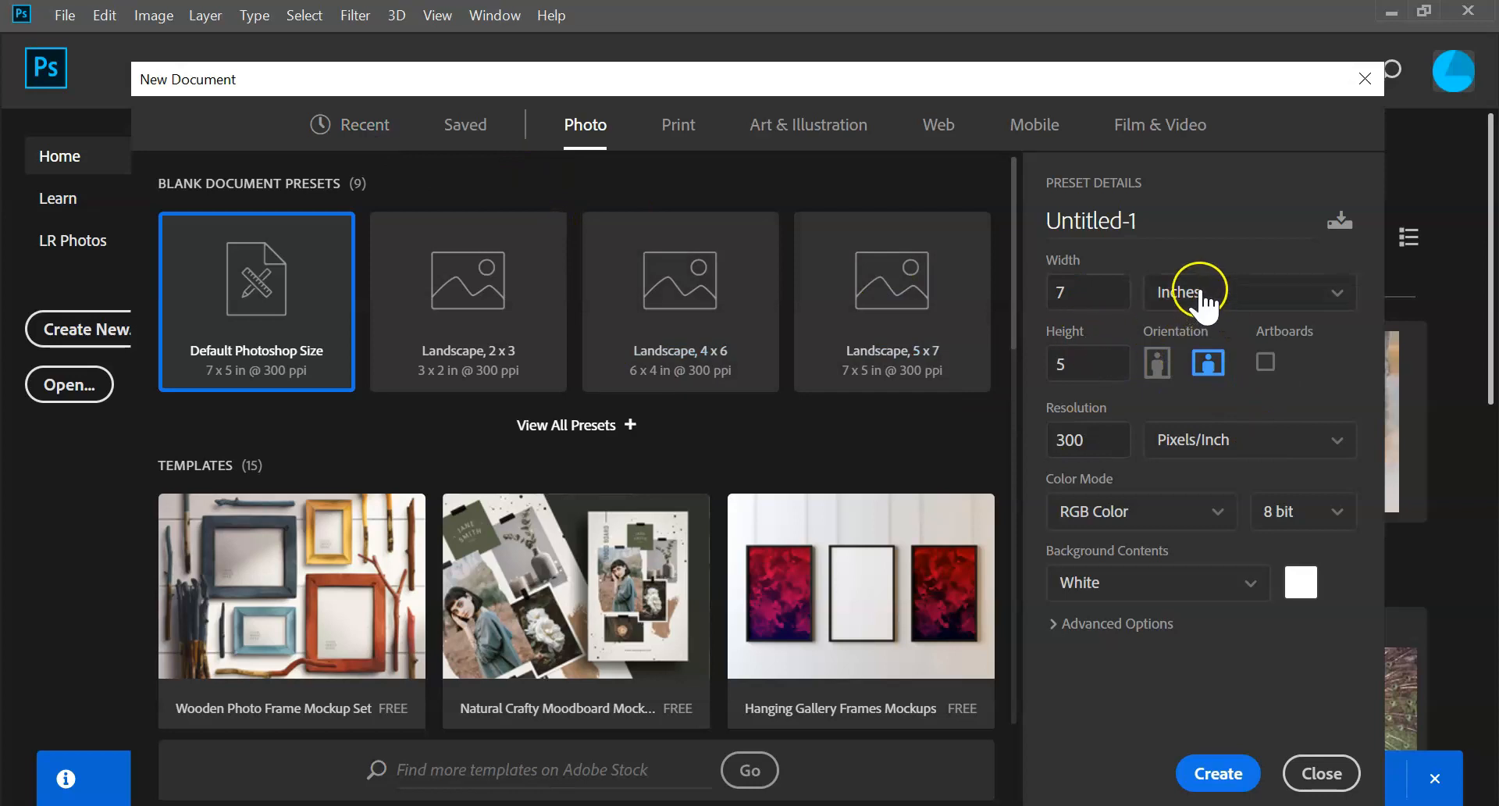
# - Set the new document's units to pixels, with a width of 400 and a height of 250
pyautogui.click(1080, 295)
pyautogui.click(1180, 288)
pyautogui.click(1185, 292)
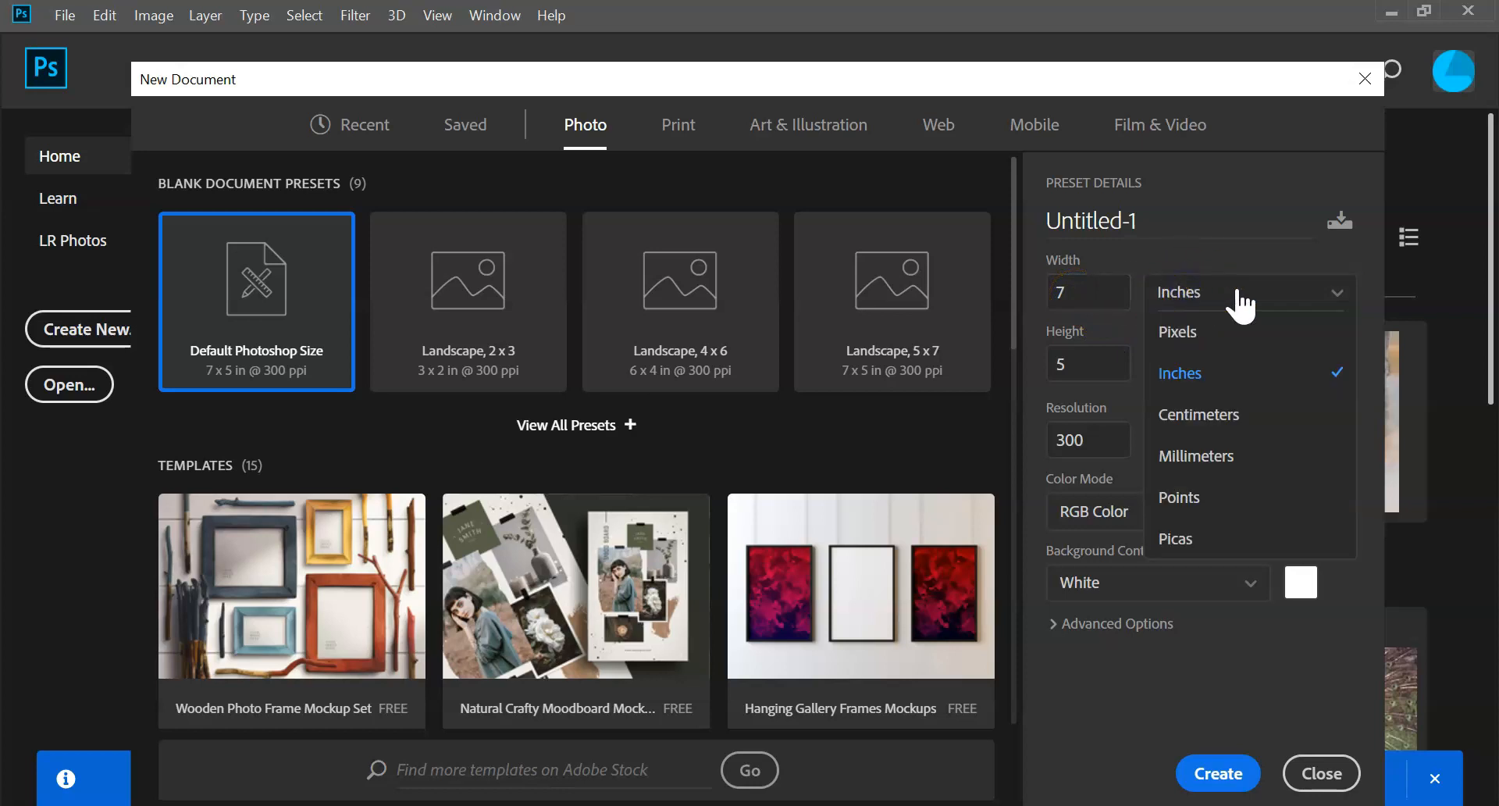
pyautogui.click(1210, 332)
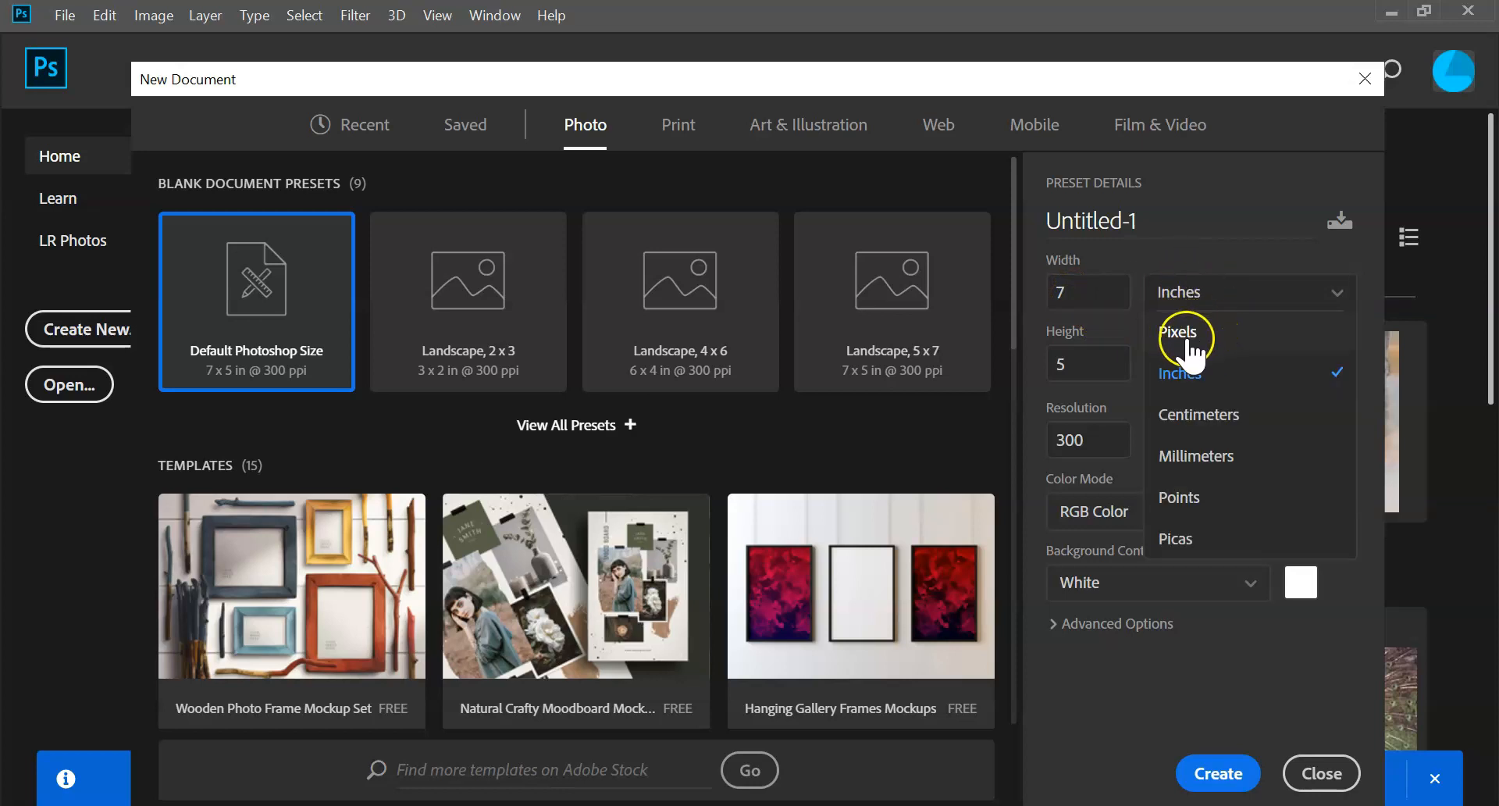
pyautogui.click(1097, 293)
pyautogui.doubleClick(1090, 292)
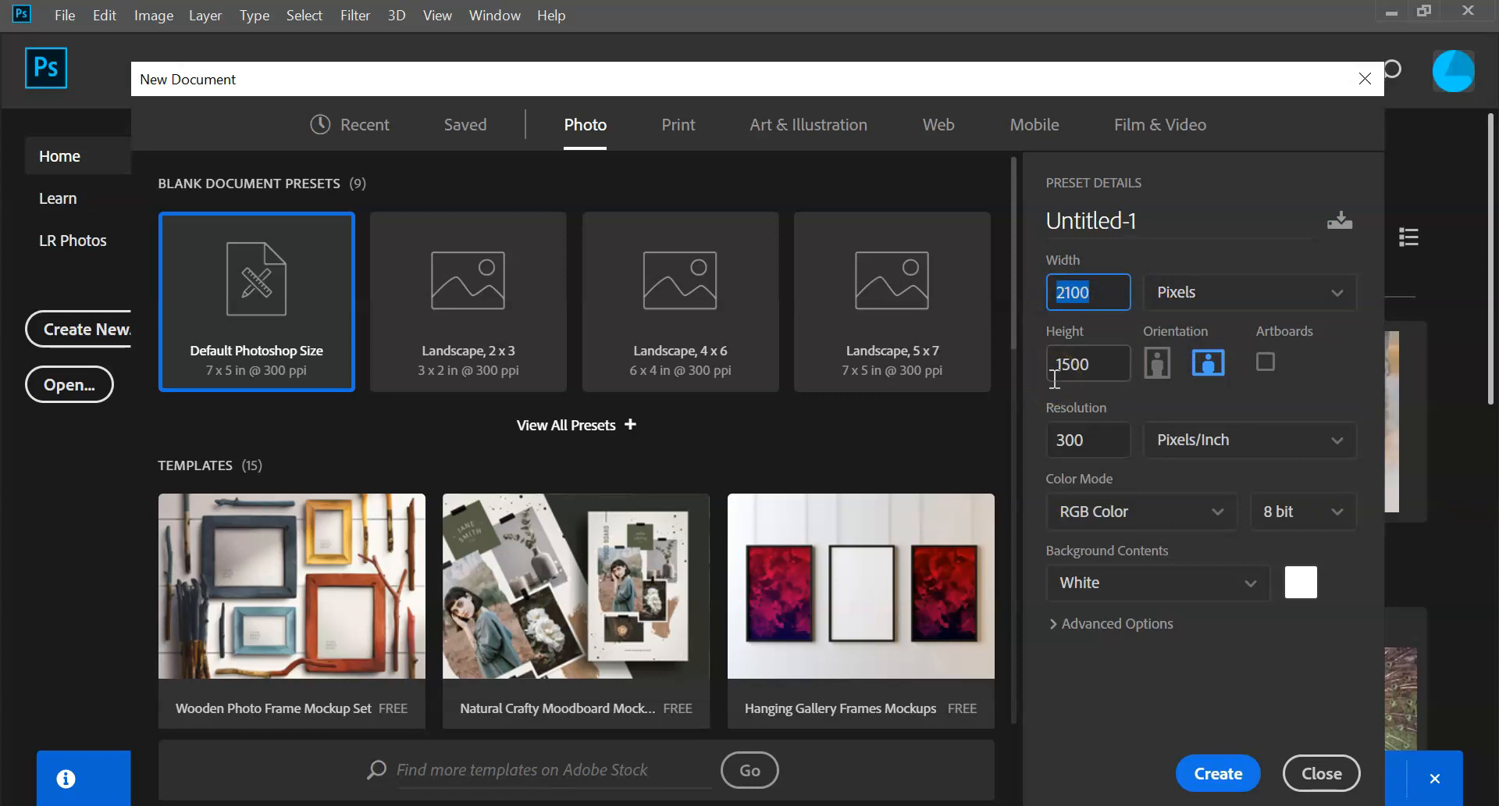
pyautogui.write('40')
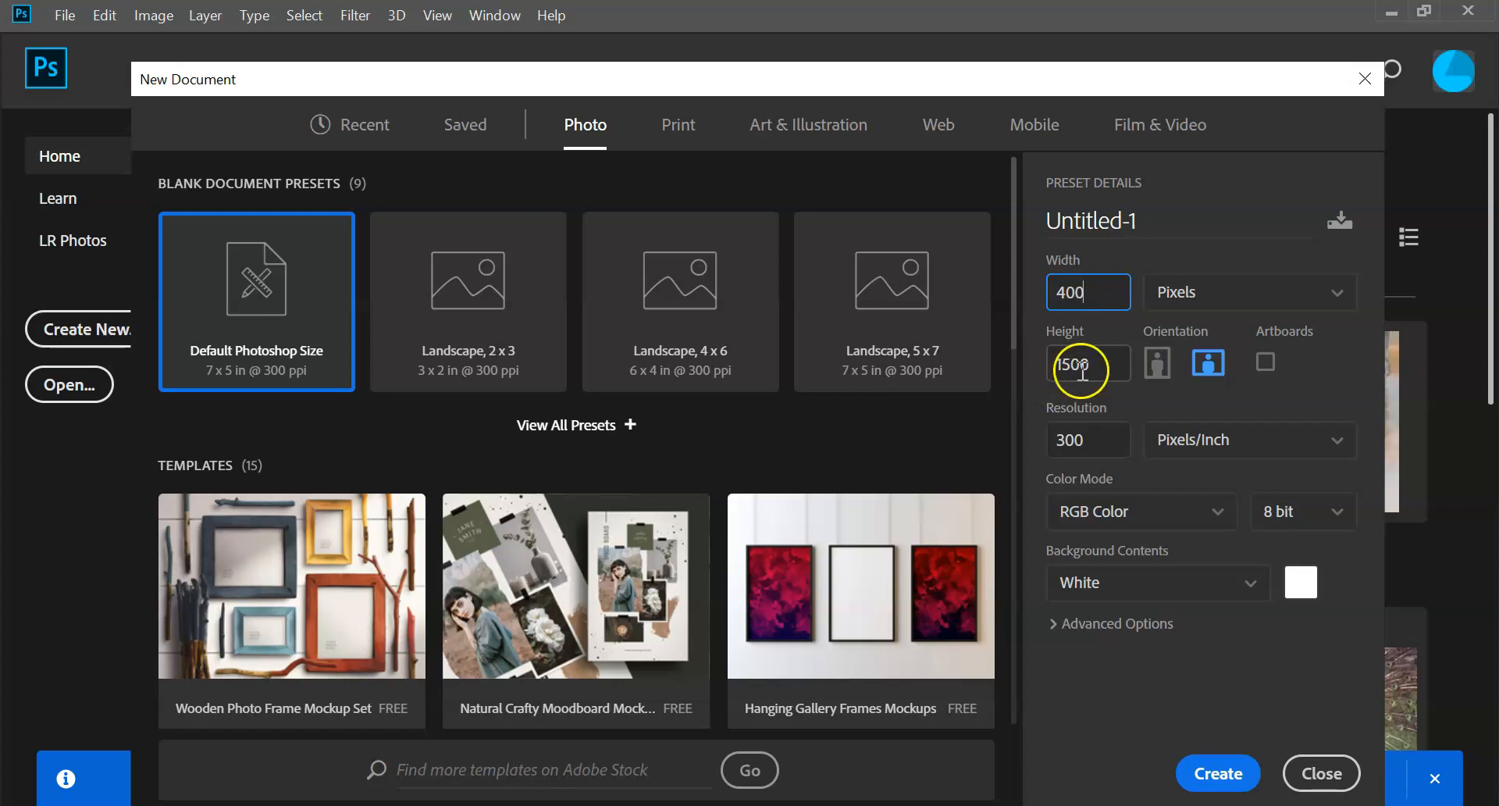
pyautogui.moveTo(1114, 369); pyautogui.dragTo(1066, 363)
pyautogui.write('2')
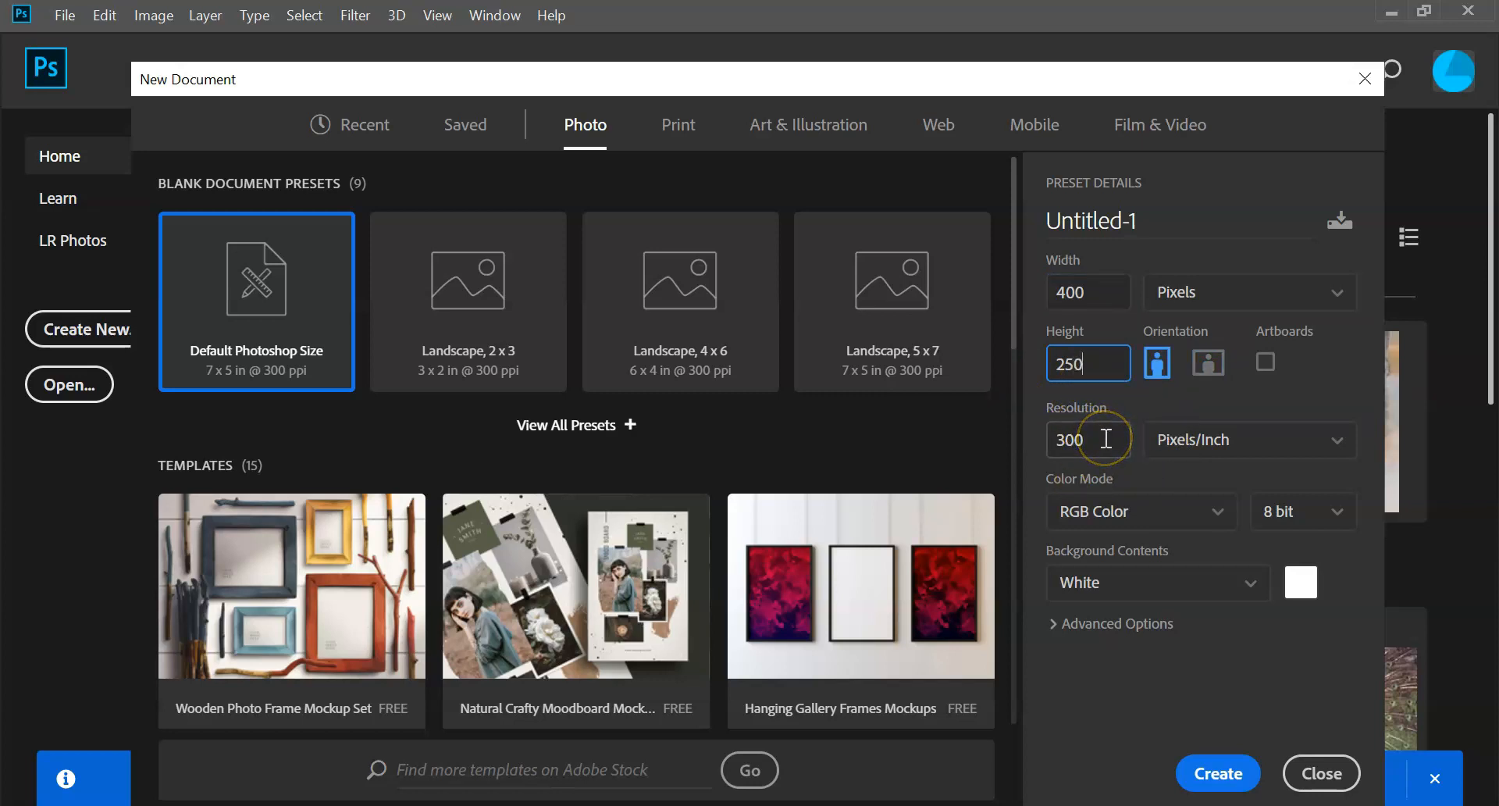
# - Set the resolution to 72 pixels/inch and create the document
pyautogui.moveTo(1093, 446); pyautogui.dragTo(1061, 445)
pyautogui.write('72')
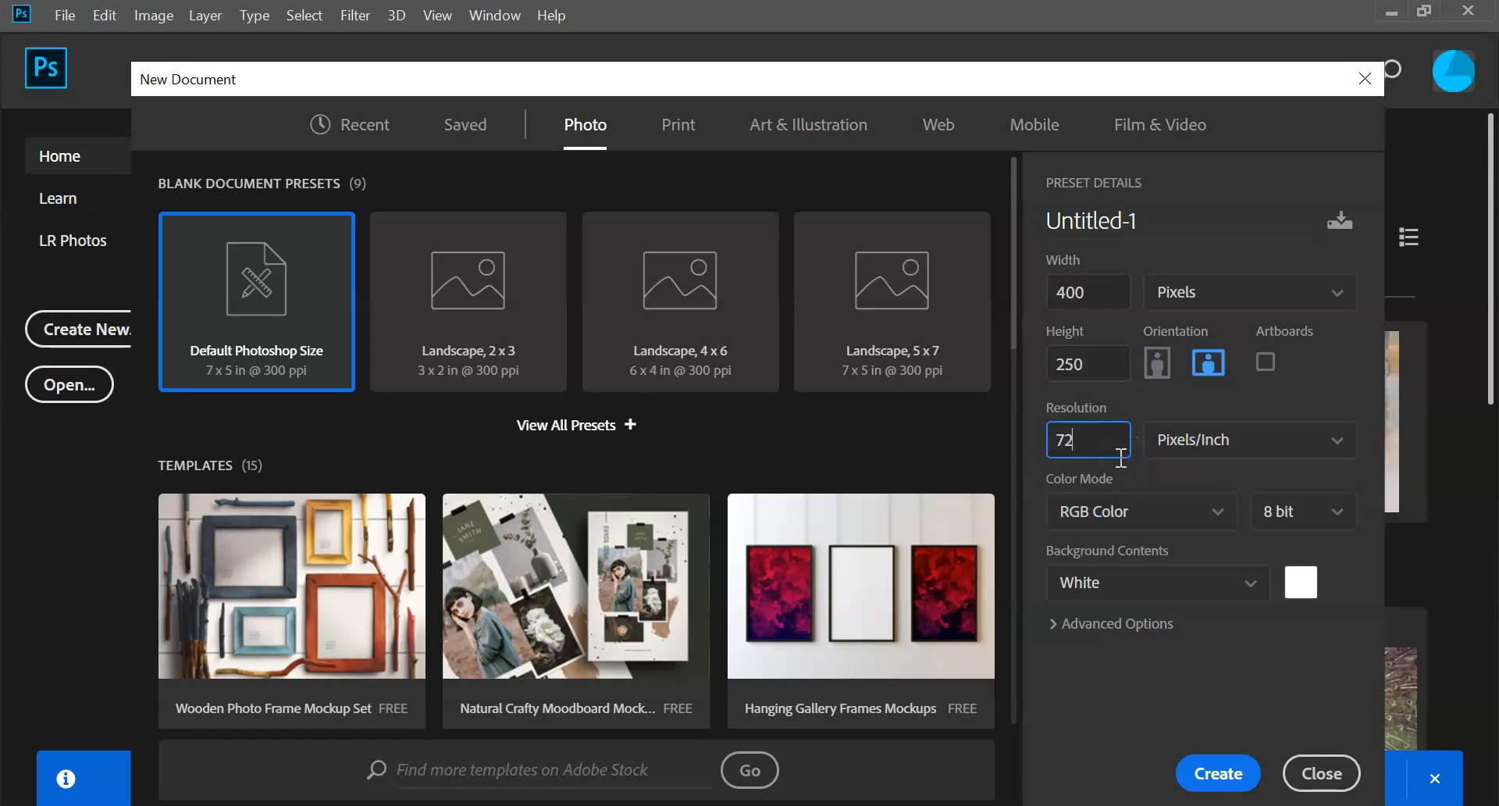
pyautogui.click(1327, 343)
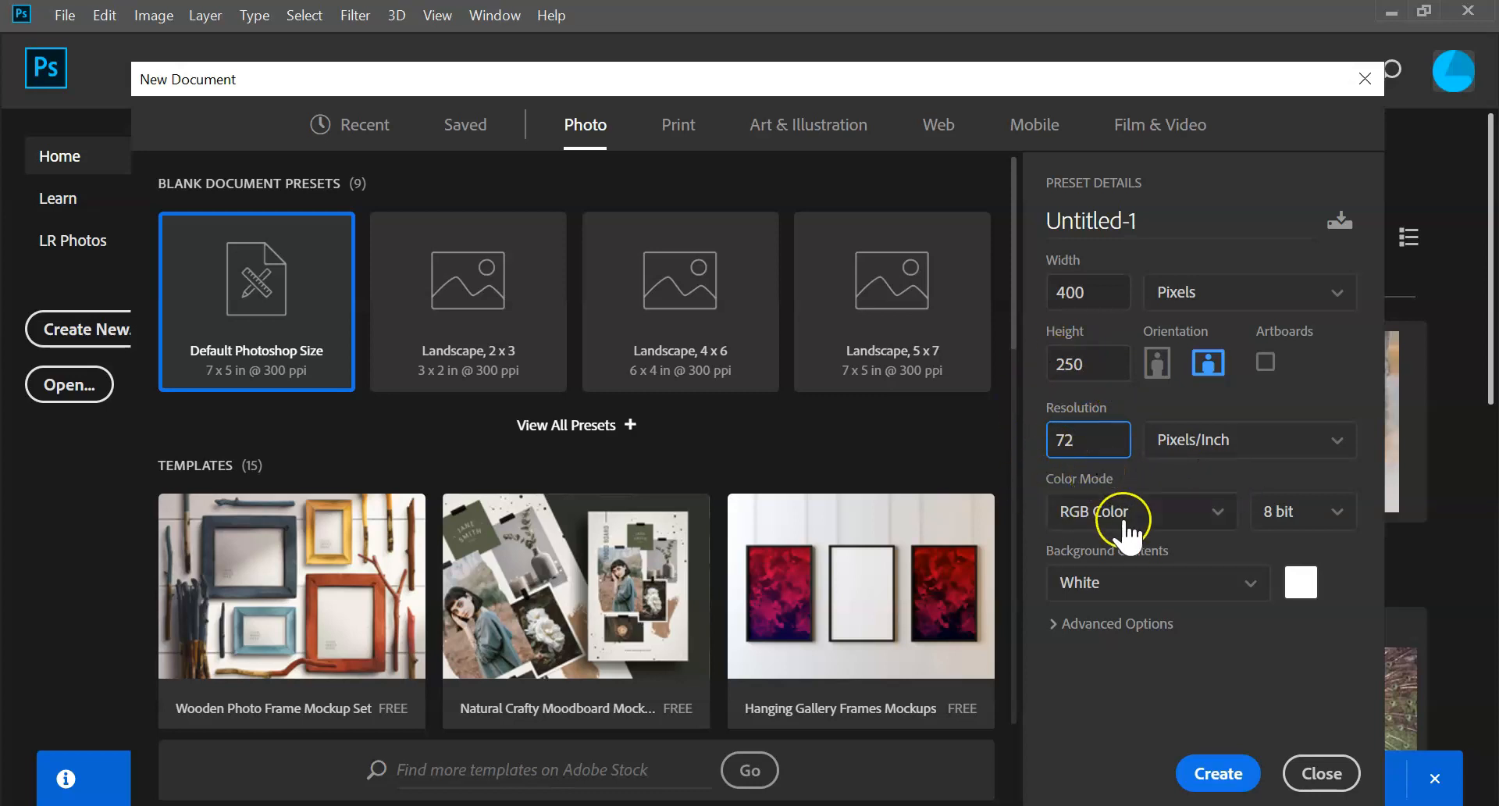
pyautogui.click(1208, 785)
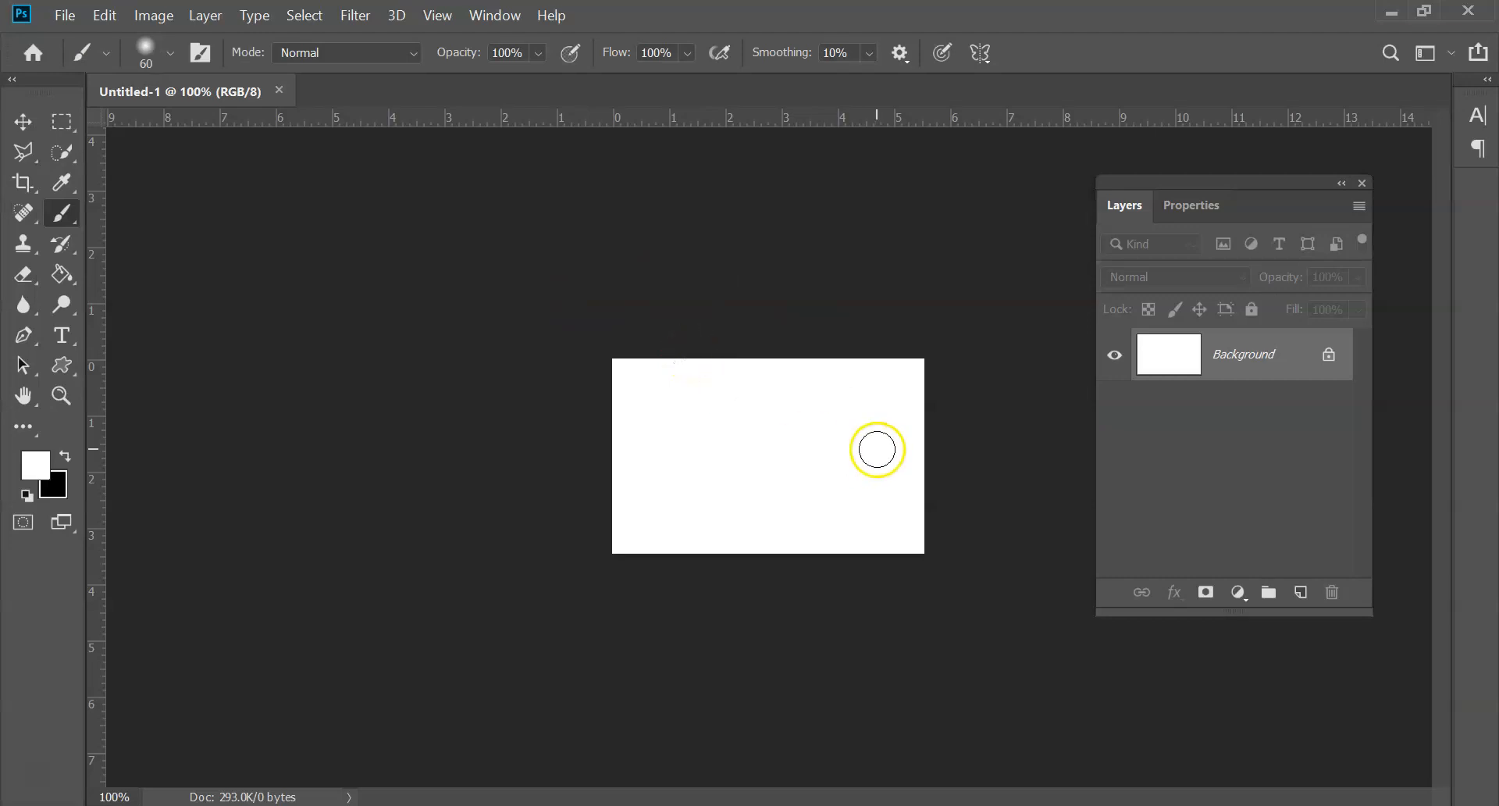
# - Switch the ruler units to pixels and move the floating Layers panel clear of the enlarged canvas
pyautogui.rightClick(614, 117)
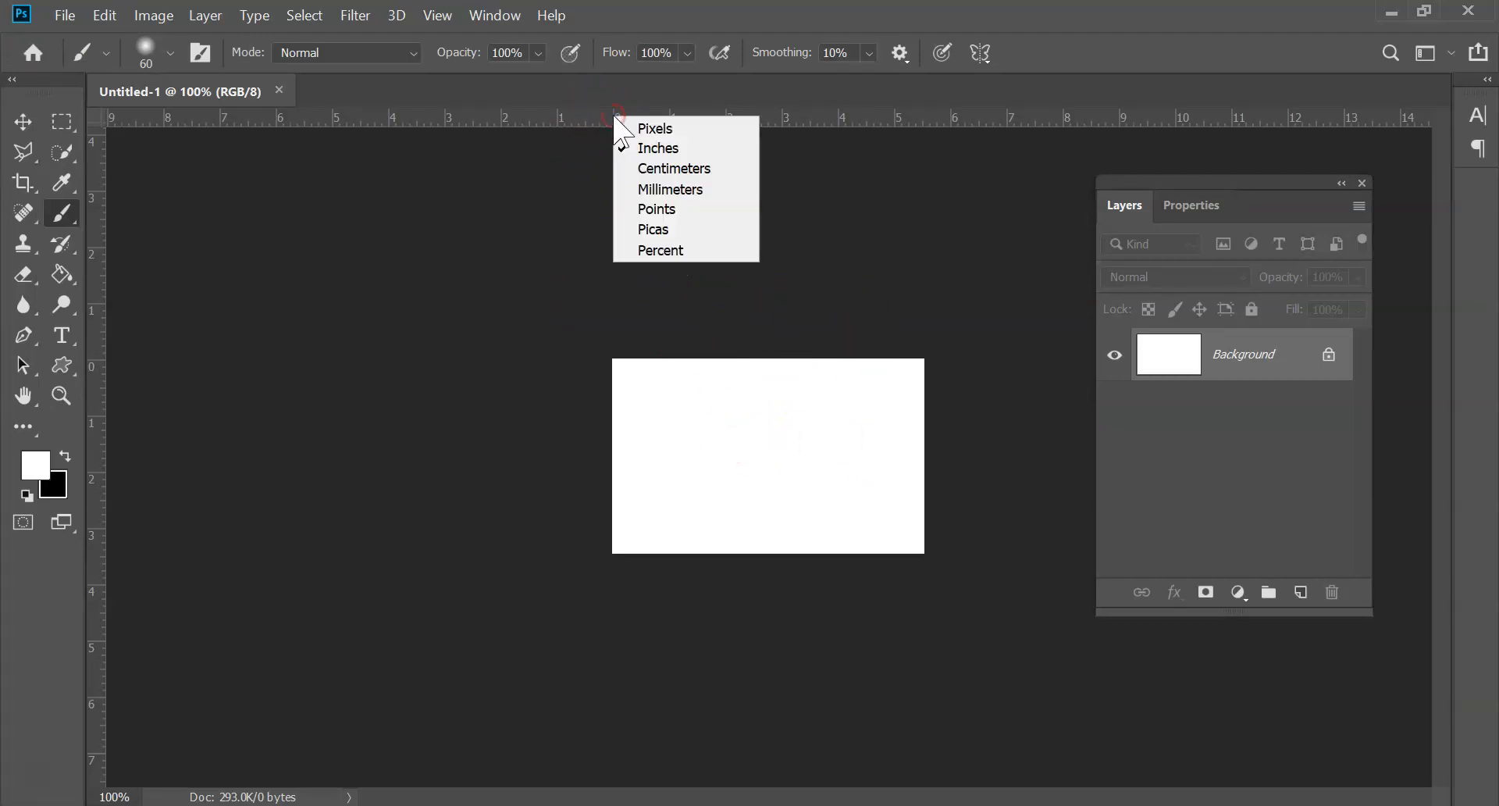
pyautogui.click(656, 130)
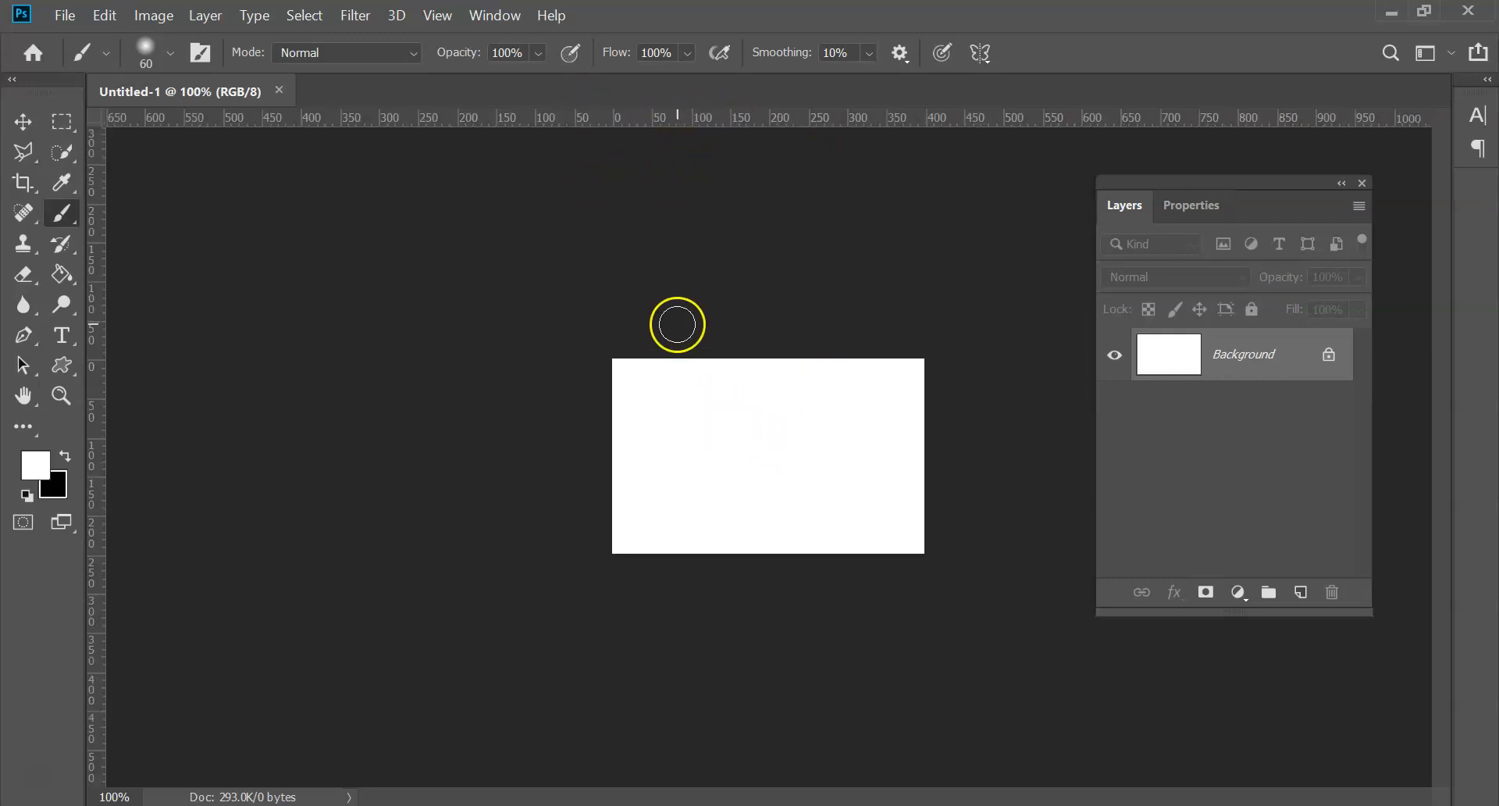
pyautogui.hotkey('ctrl', '+')
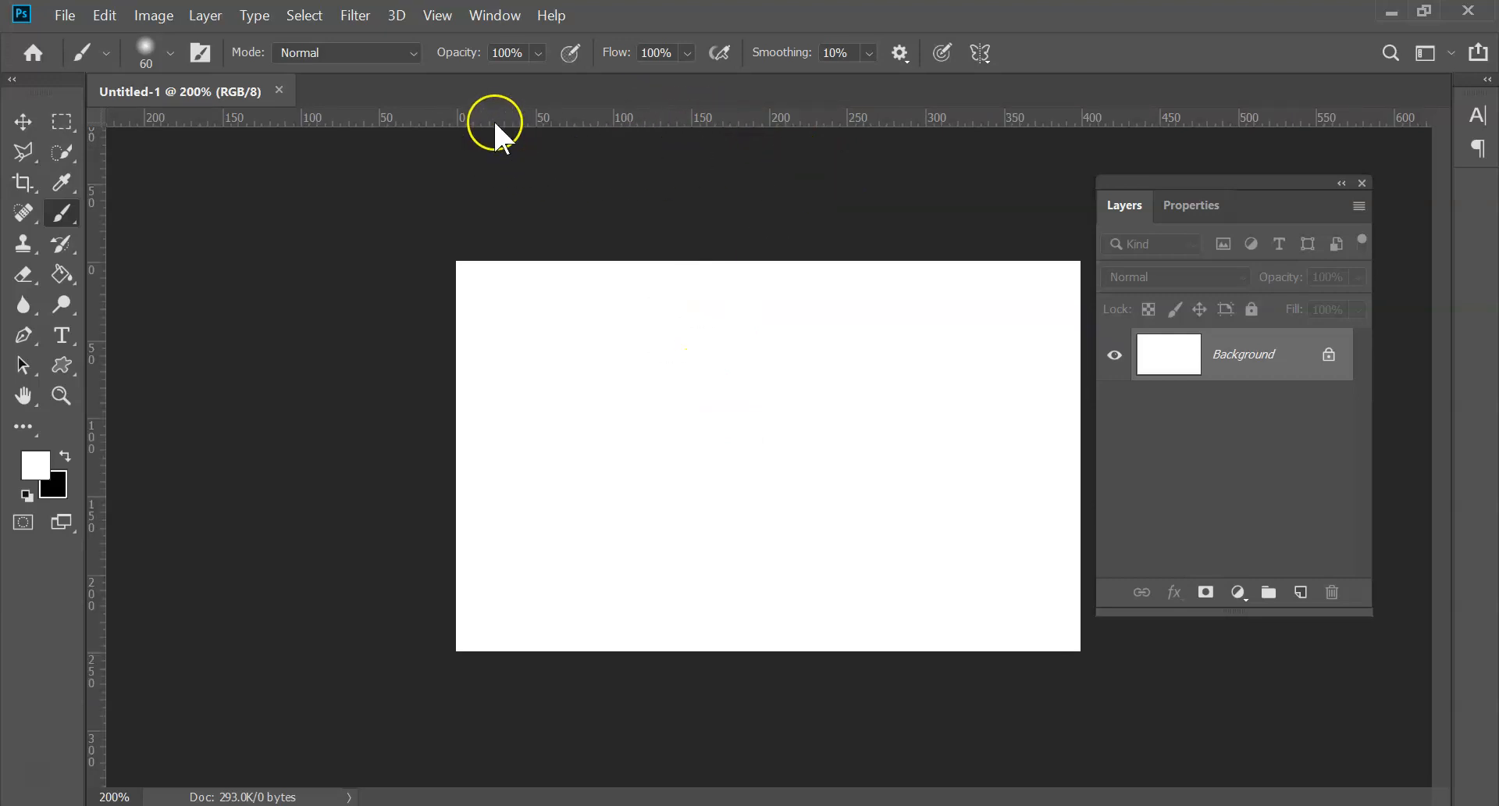
pyautogui.click(438, 16)
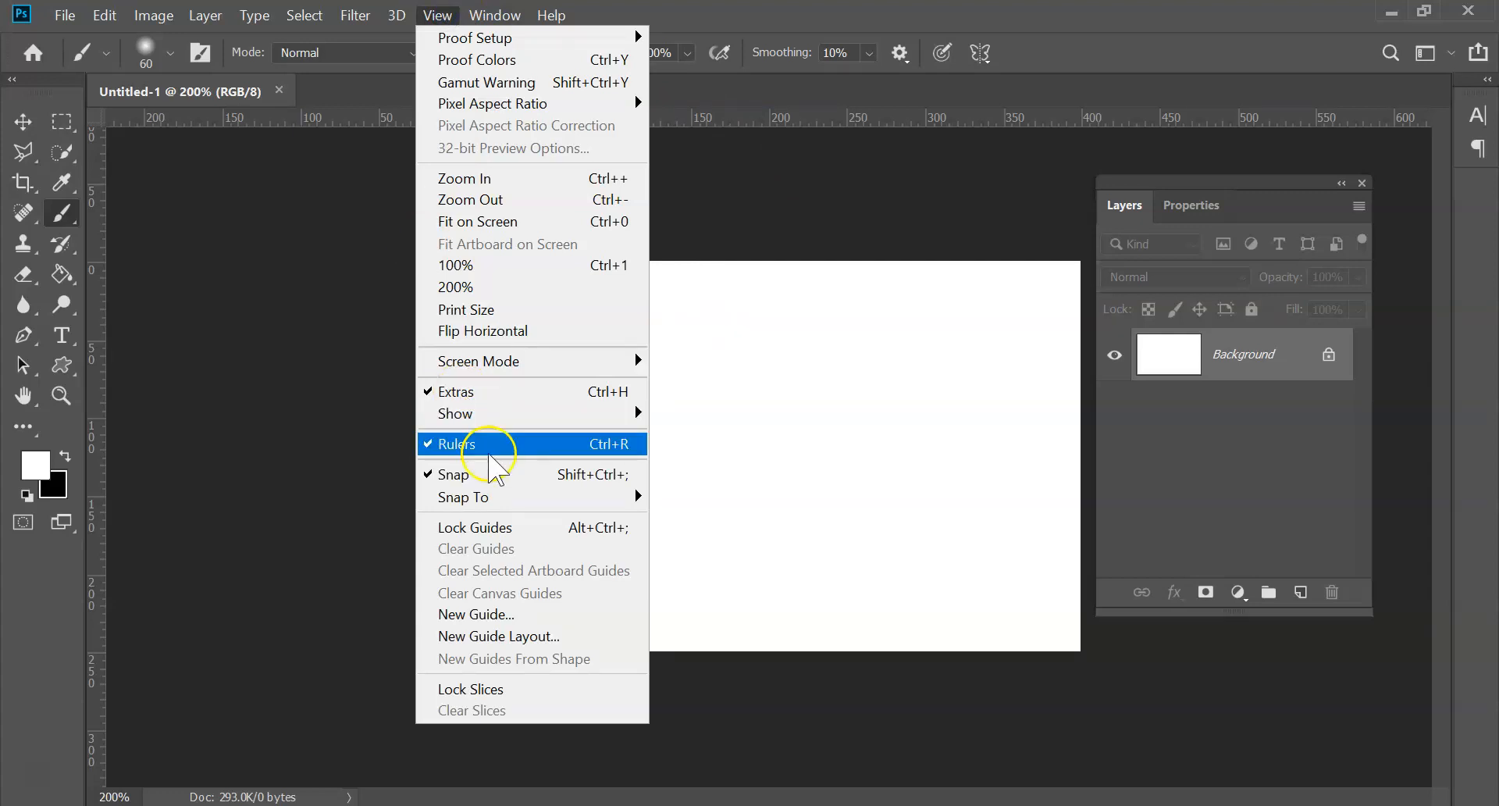
pyautogui.click(1070, 40)
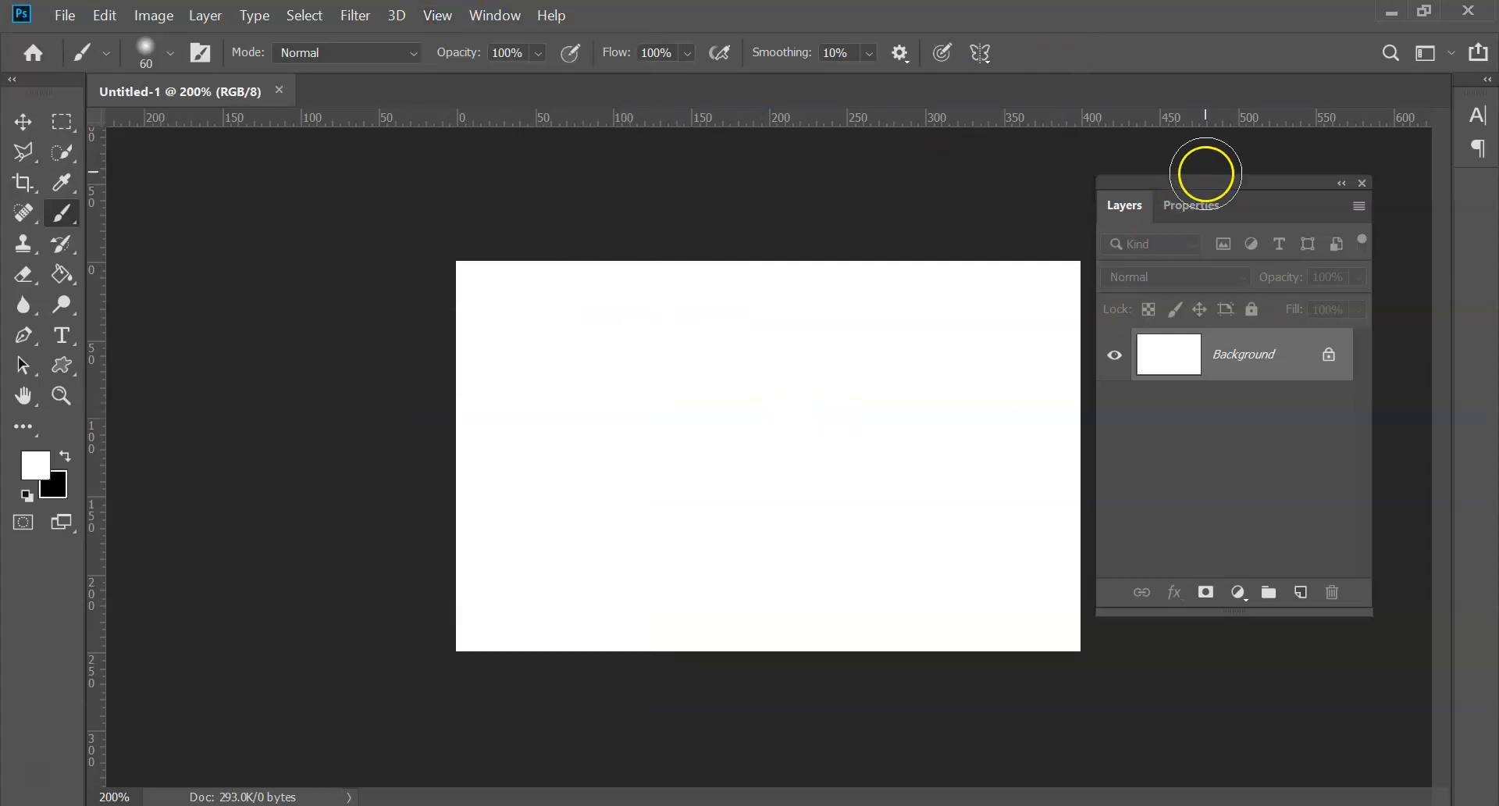
pyautogui.moveTo(1189, 181); pyautogui.dragTo(1230, 226)
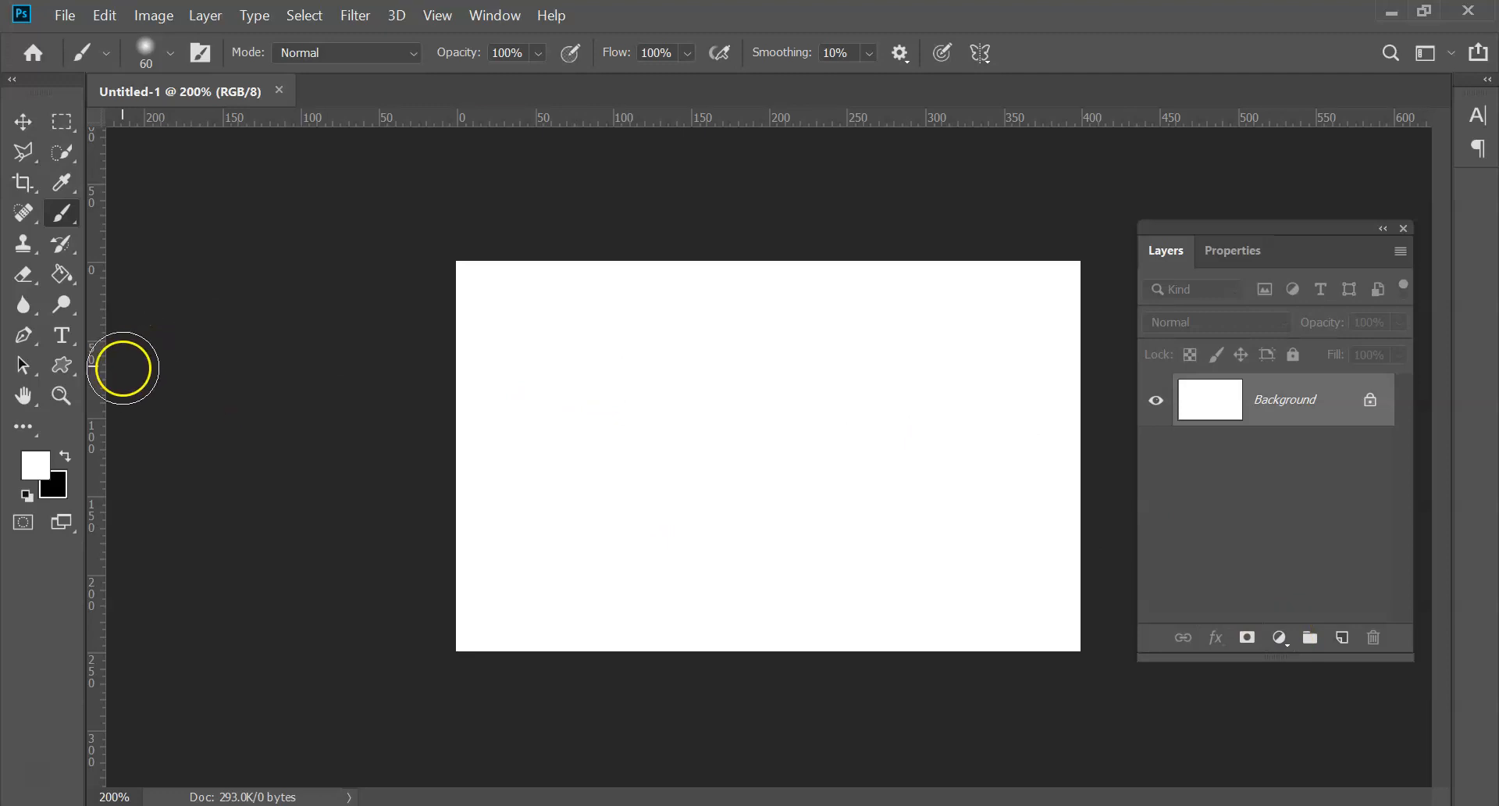
# - Draw a dark grey rectangle shape of about 413 x 260 px covering the whole canvas
pyautogui.click(63, 363)
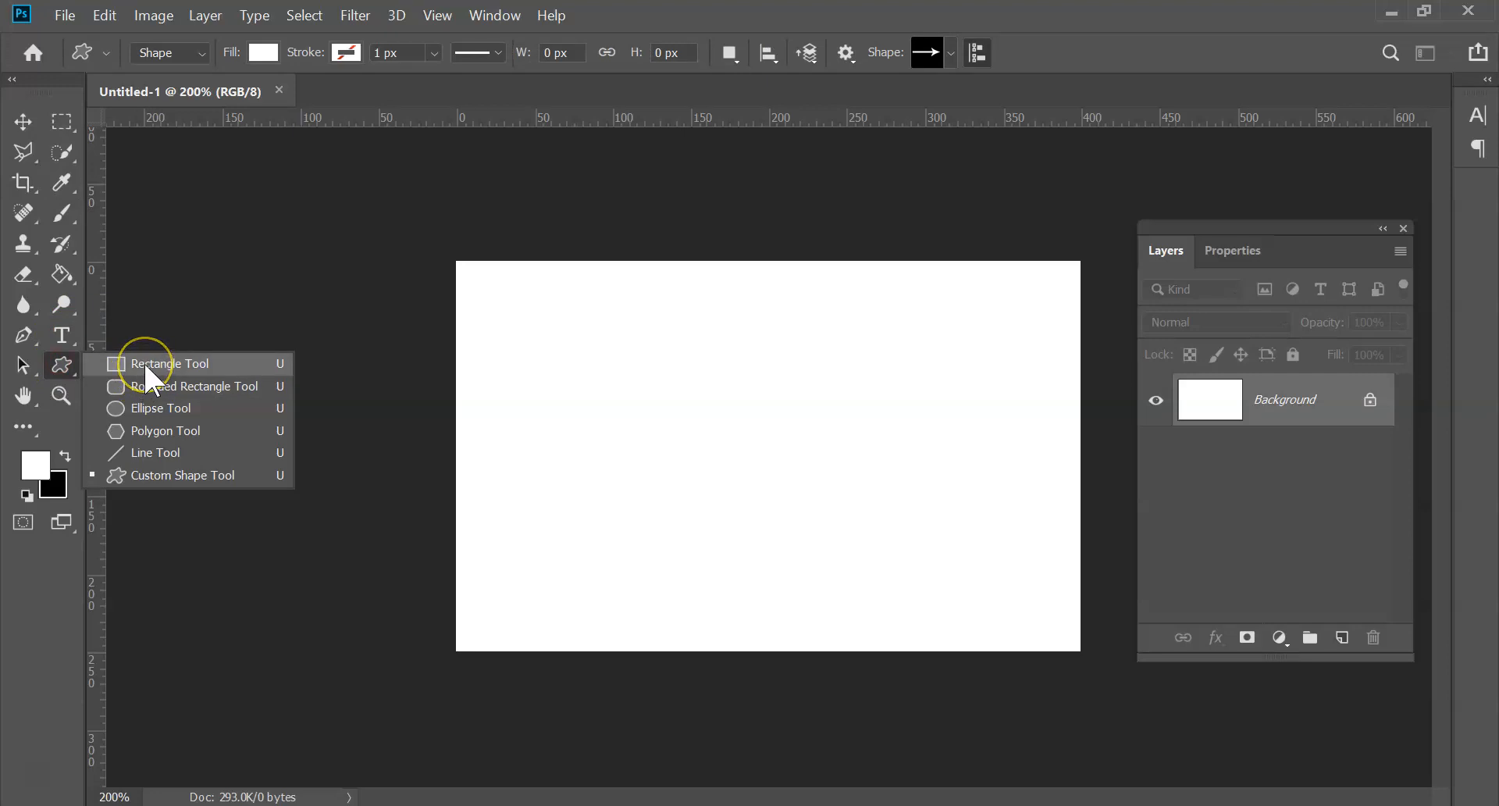
pyautogui.click(145, 364)
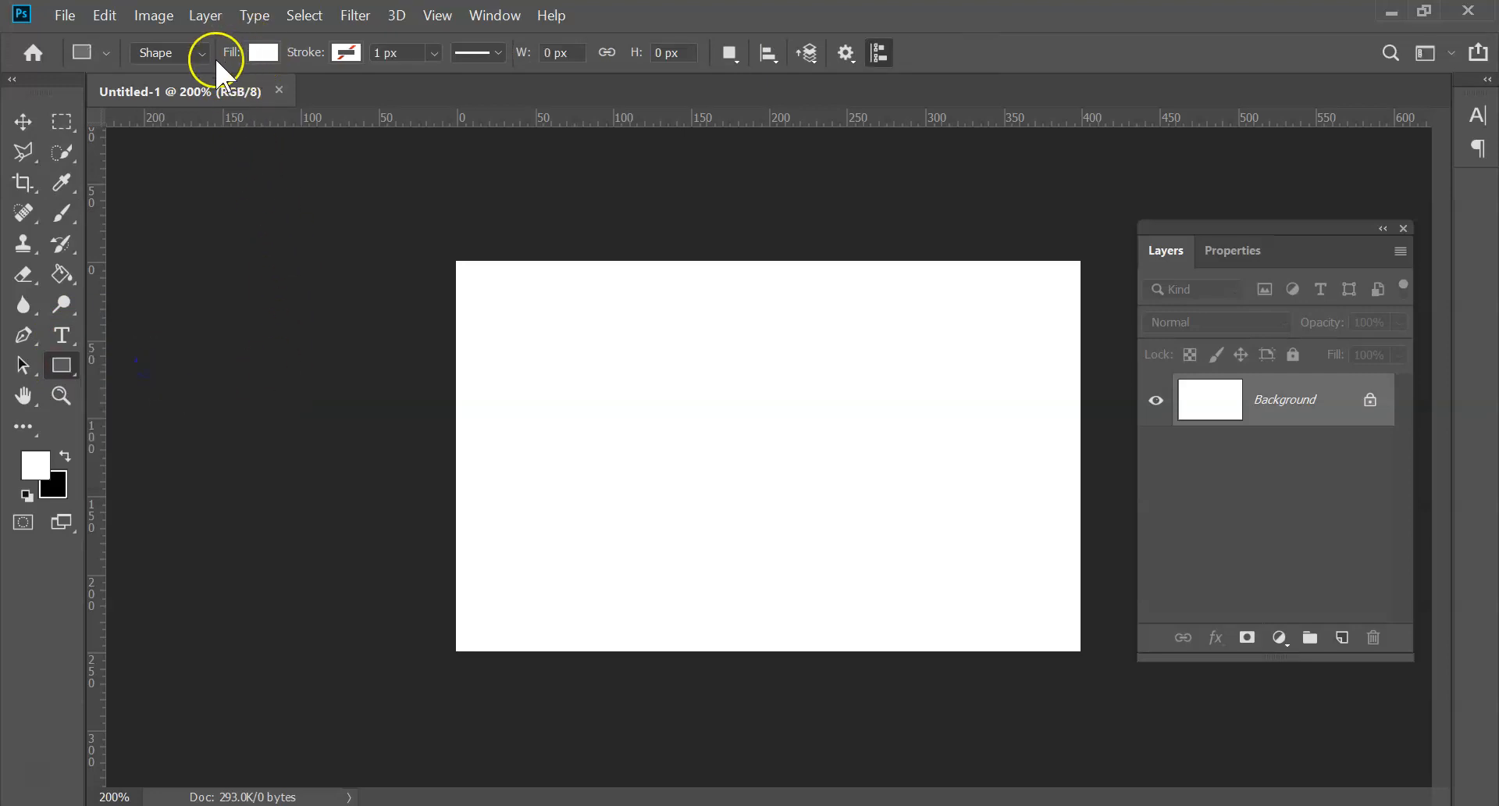
pyautogui.click(262, 54)
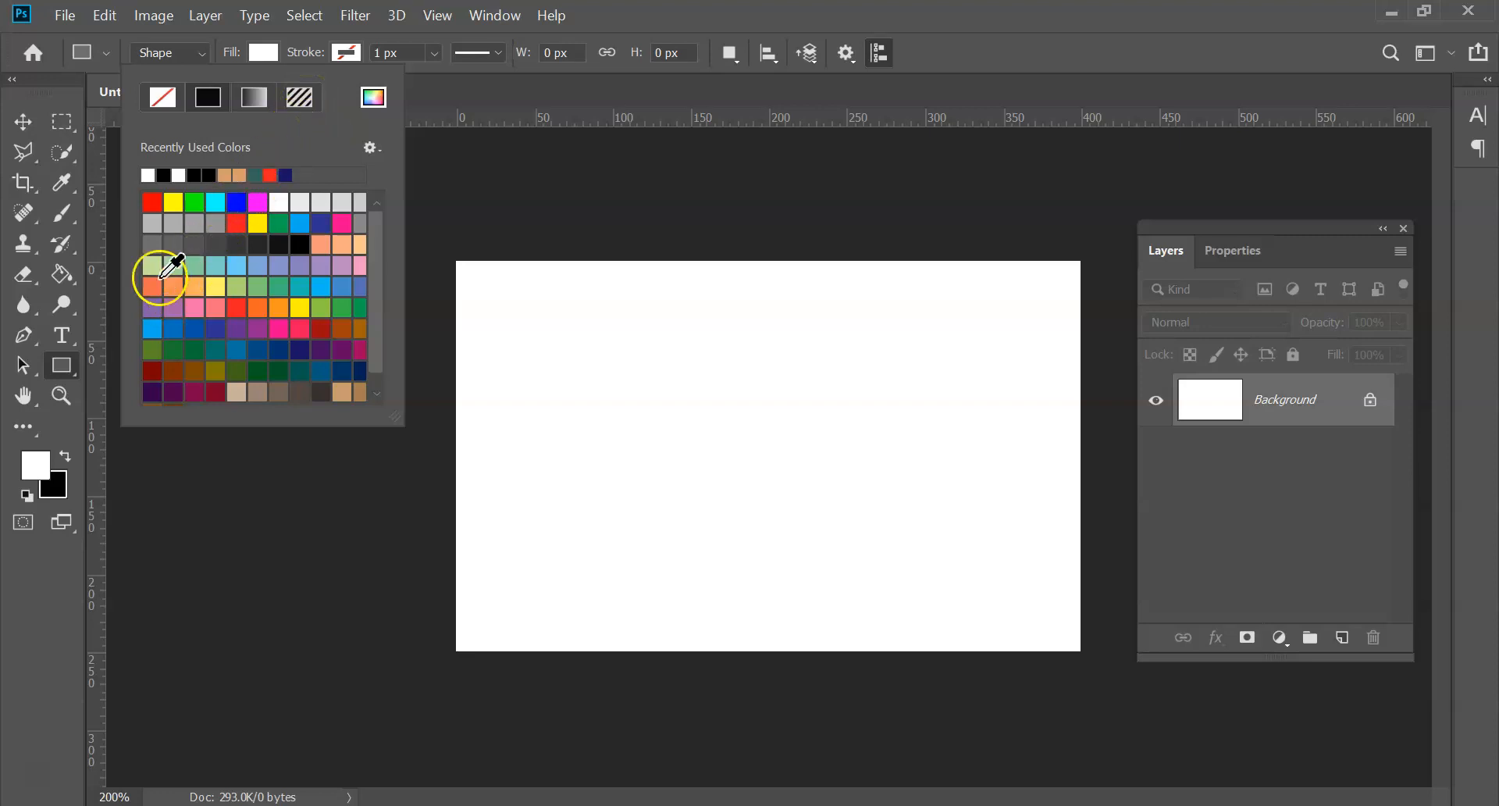
pyautogui.click(215, 244)
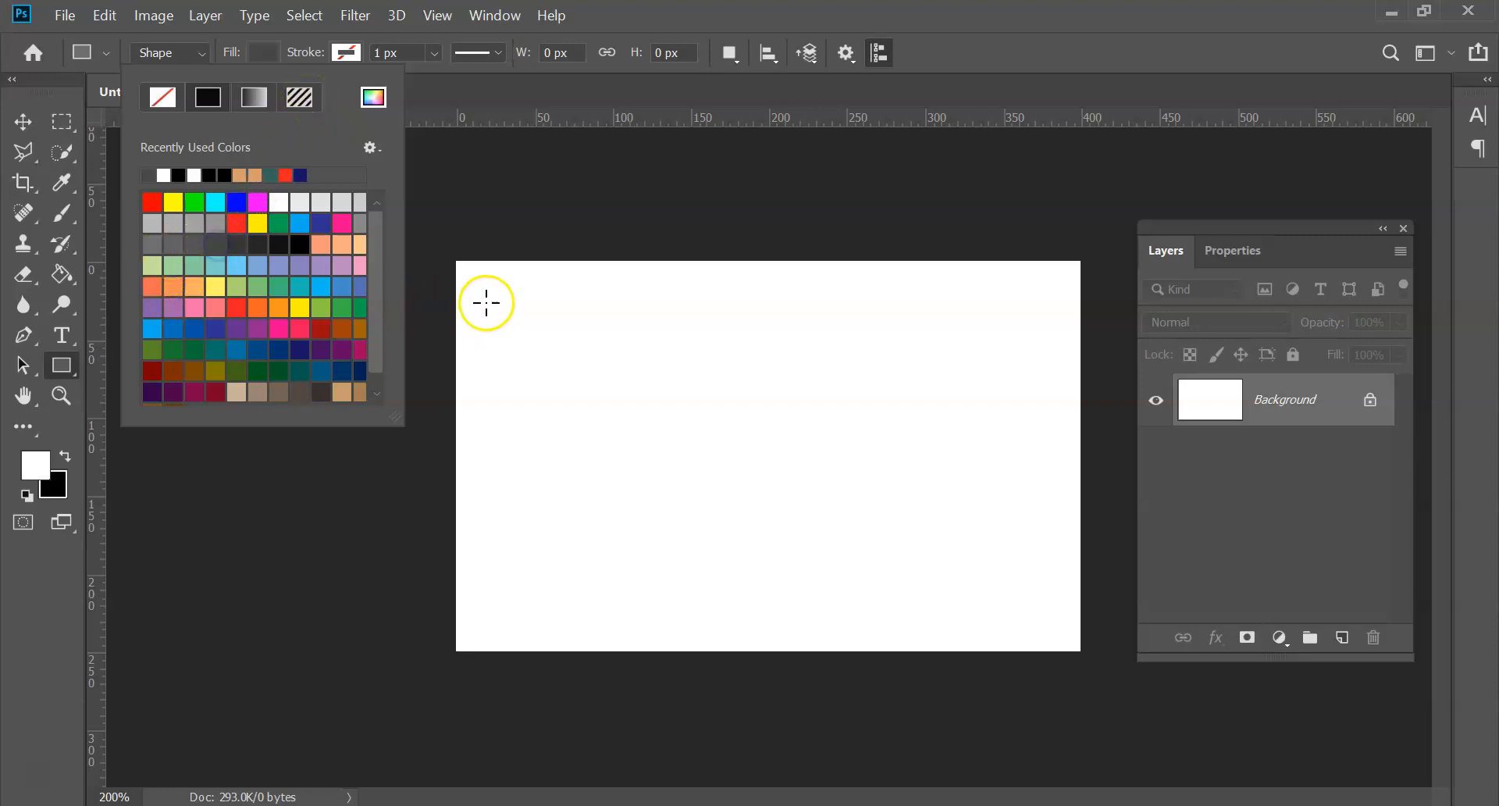
pyautogui.click(448, 254)
pyautogui.moveTo(448, 254); pyautogui.dragTo(1093, 664)
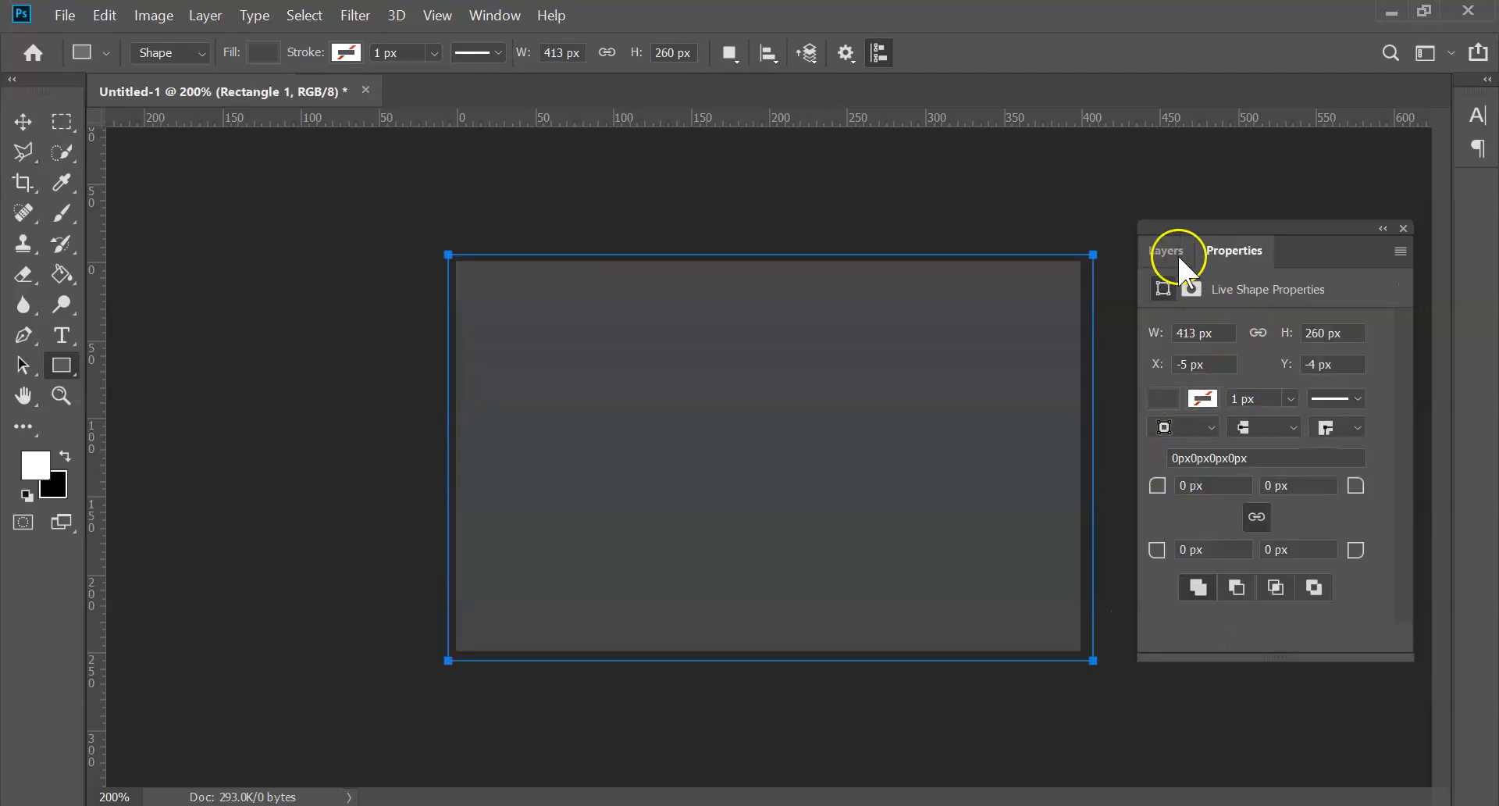
# - Rename the rectangle's layer as BG
pyautogui.click(1180, 259)
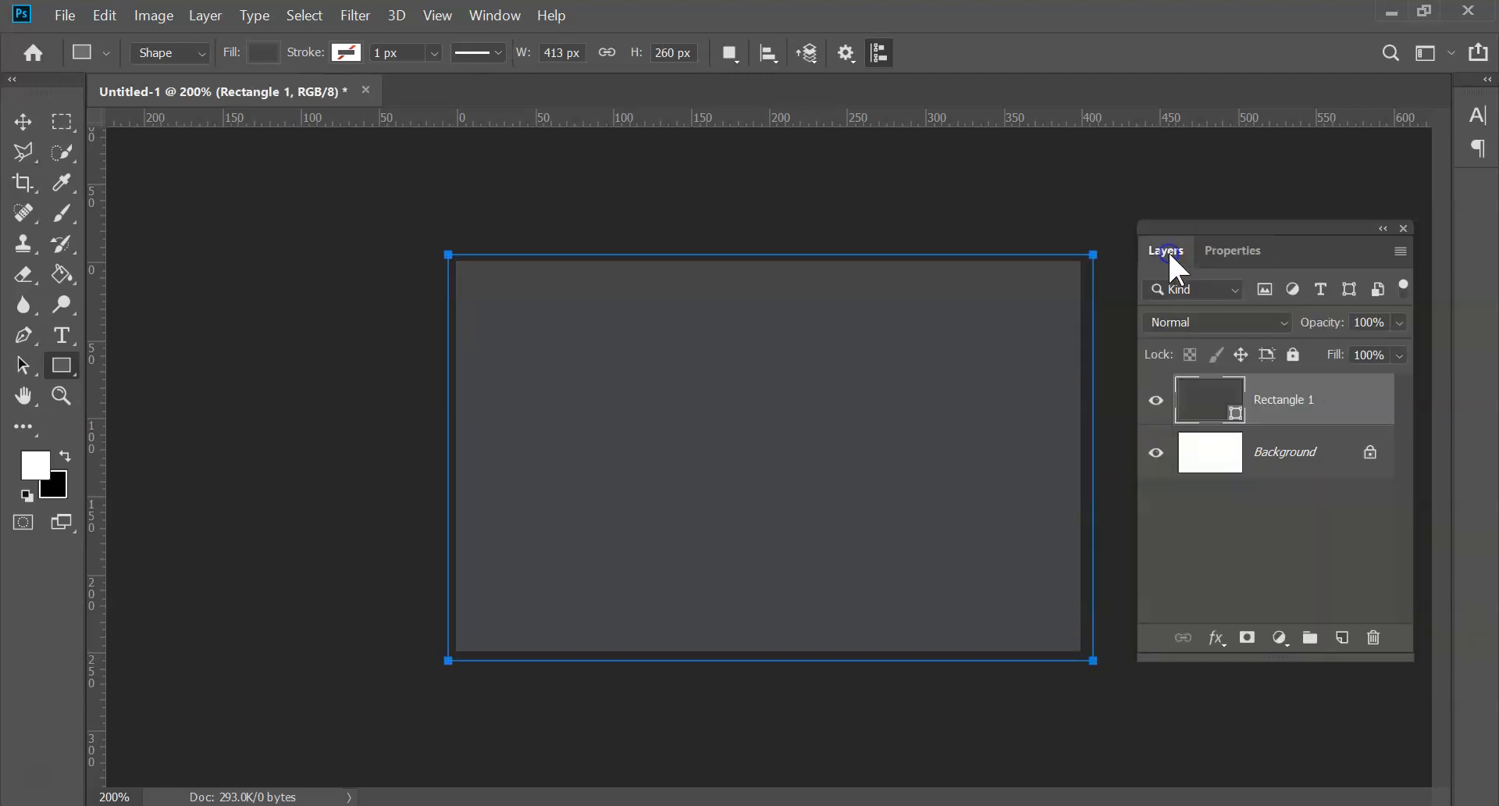
pyautogui.doubleClick(1305, 414)
pyautogui.write('BG')
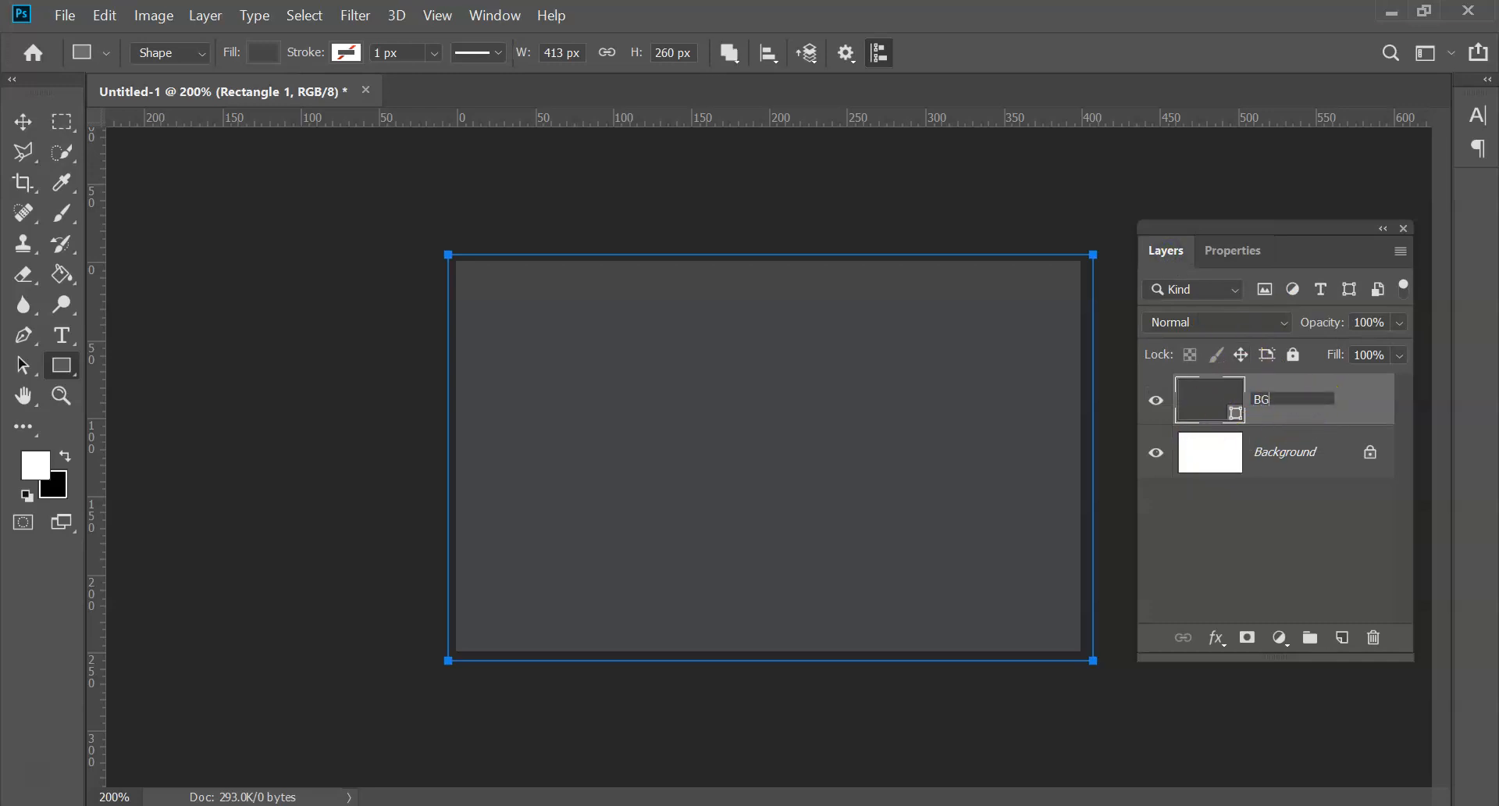
pyautogui.press('Return')
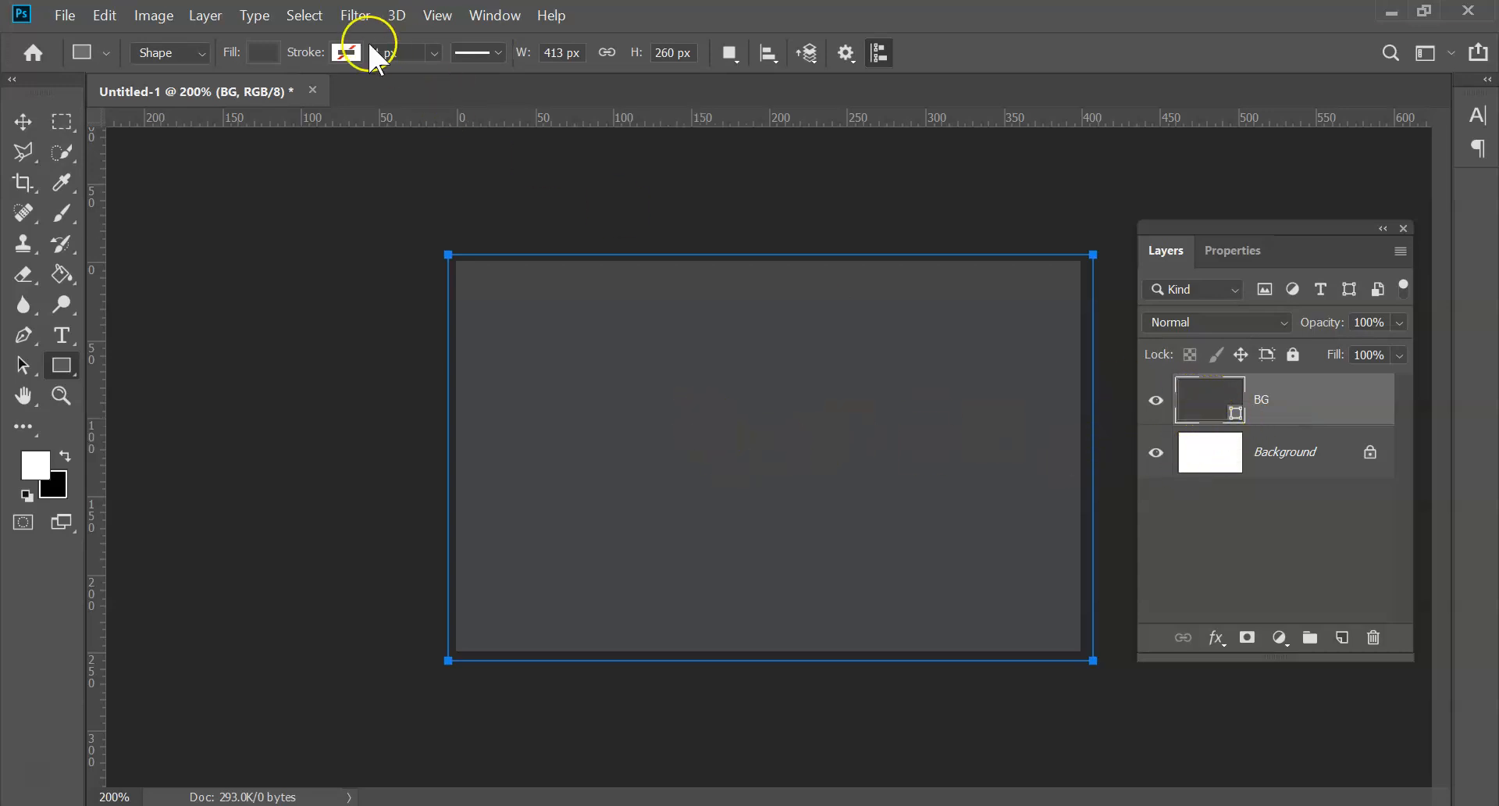
# - Change the BG shape's fill to solid black
pyautogui.click(256, 53)
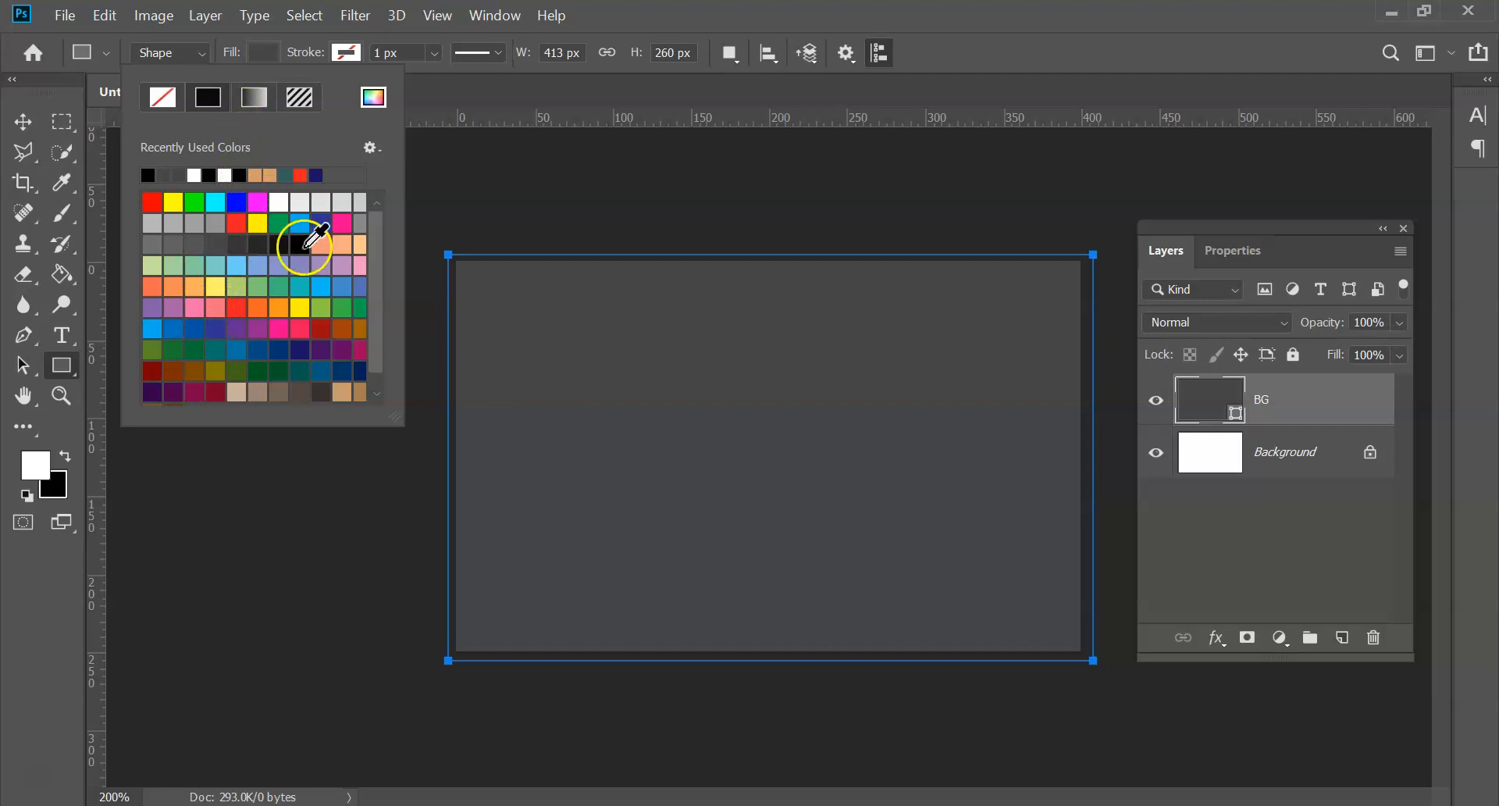
pyautogui.click(302, 245)
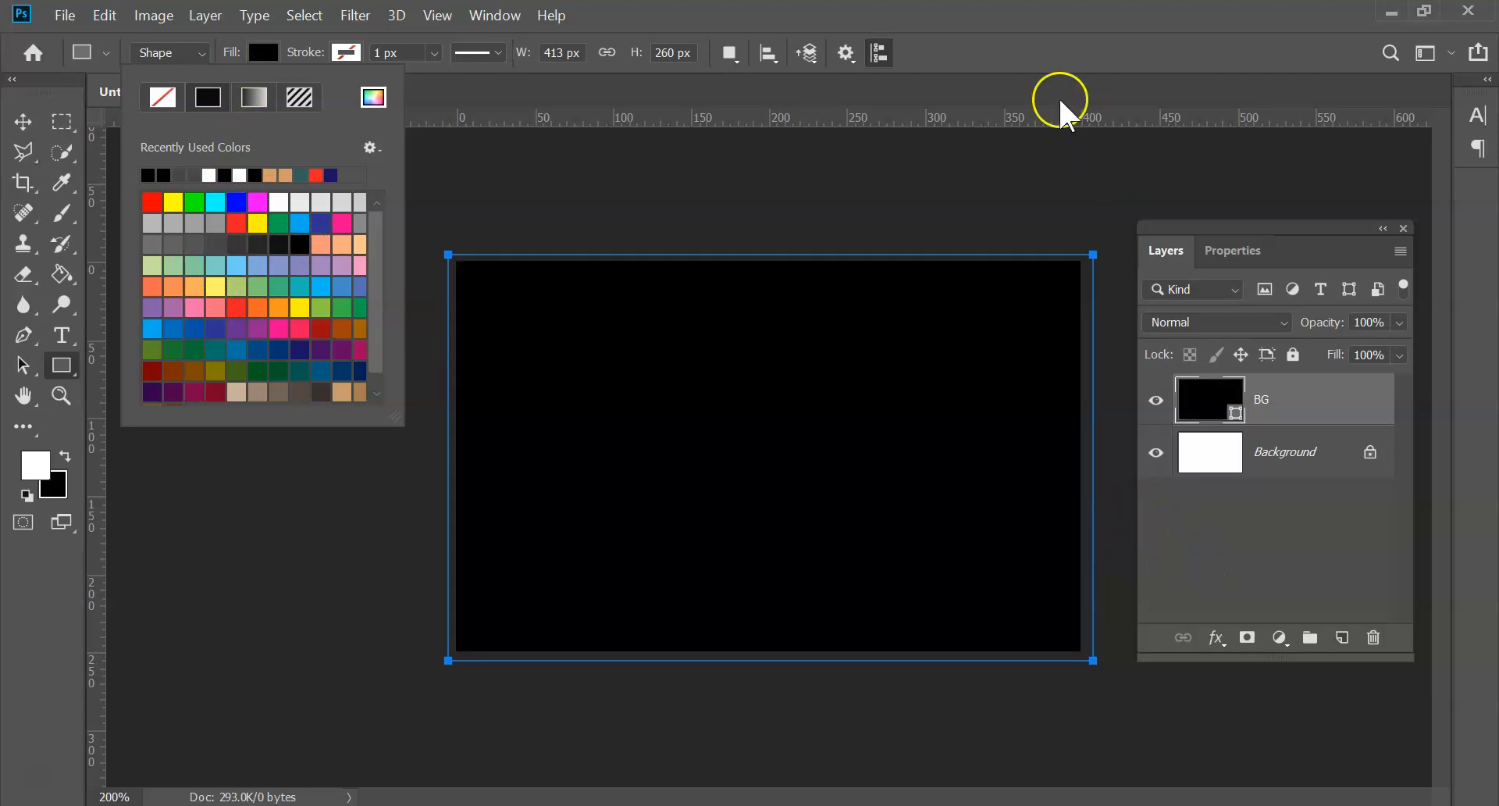
pyautogui.click(981, 35)
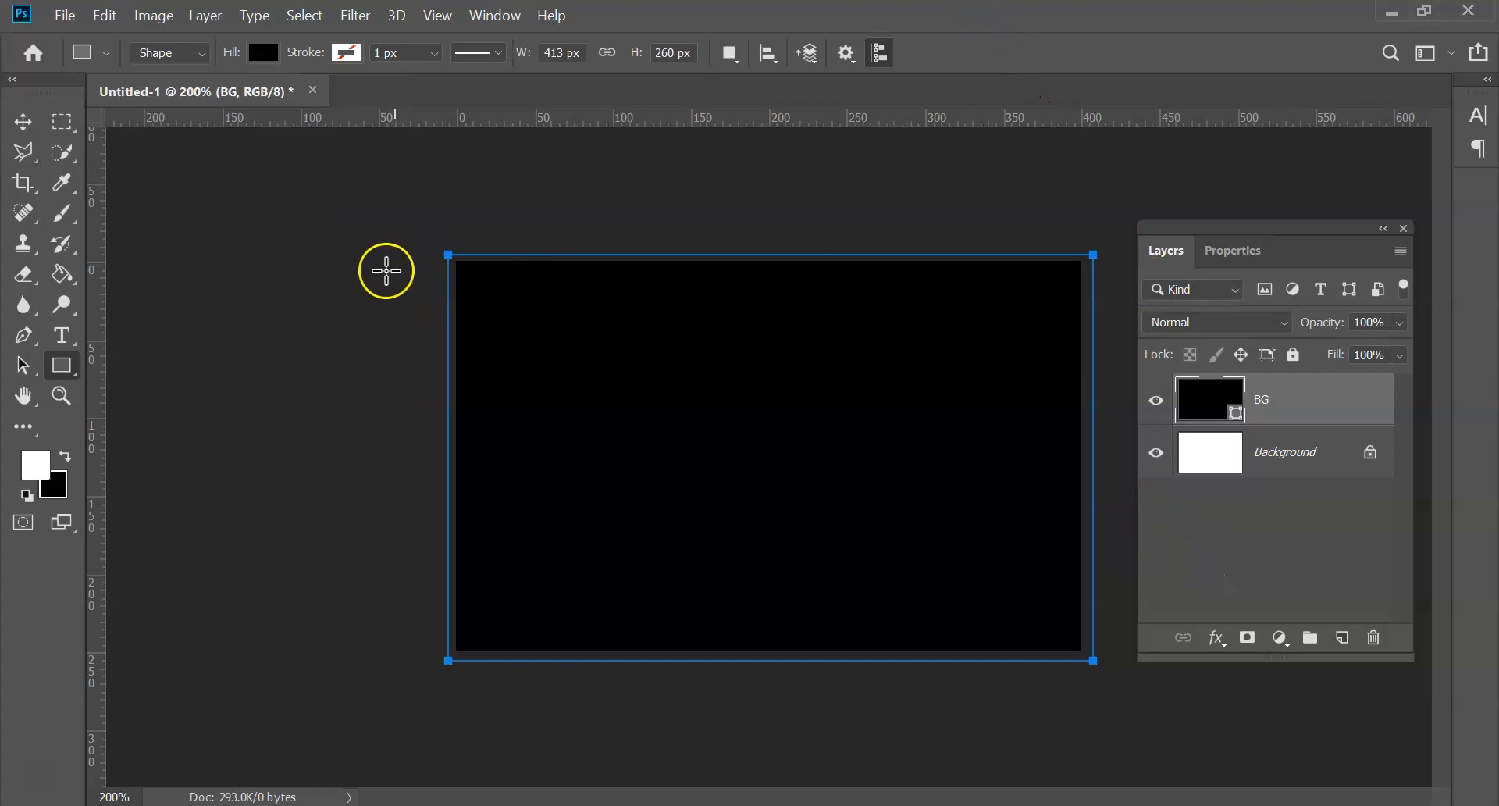
# - Change the BG shape's fill from solid colour to a gradient, using the white-to-black preset
pyautogui.click(263, 52)
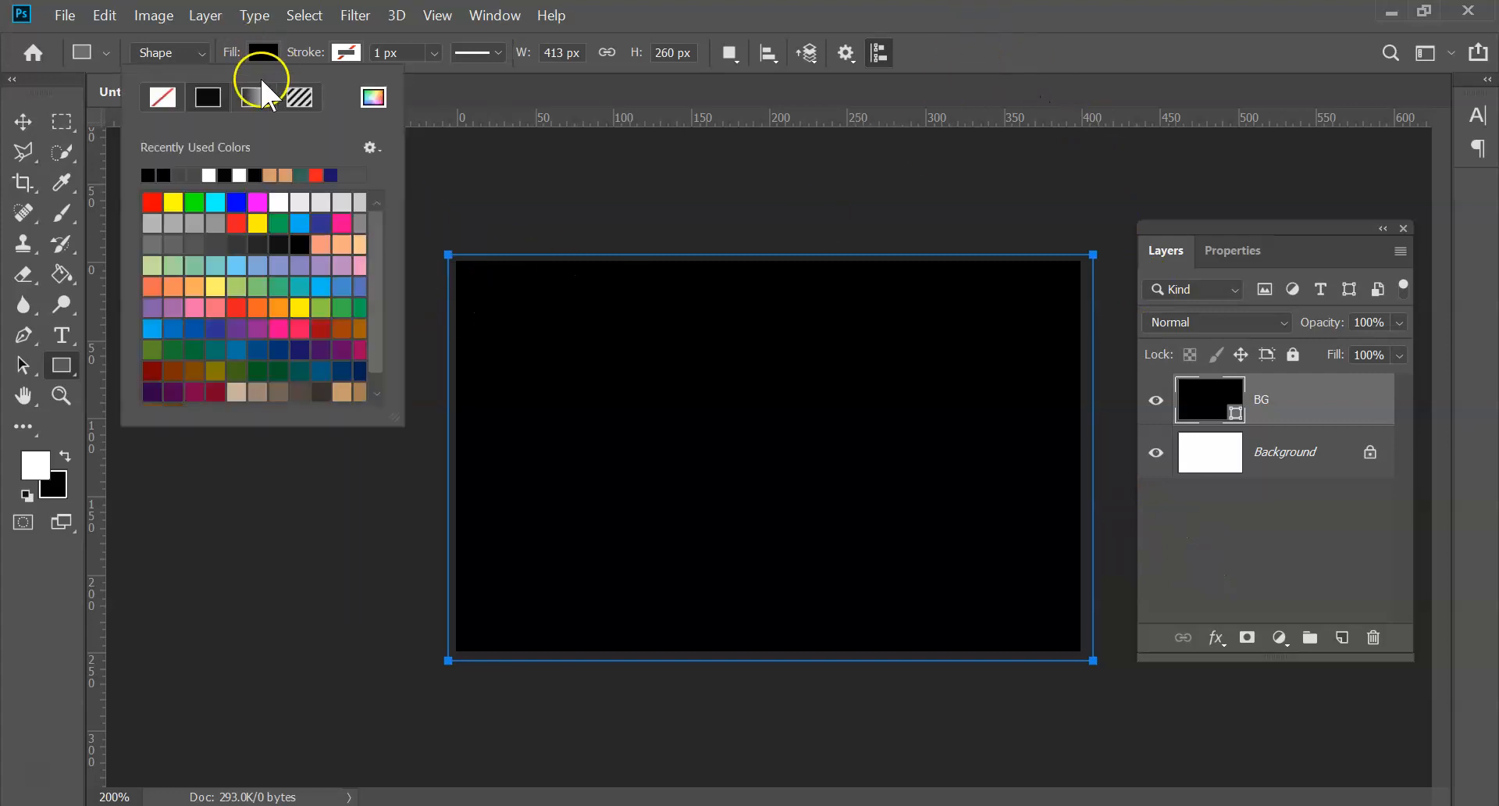
pyautogui.click(255, 92)
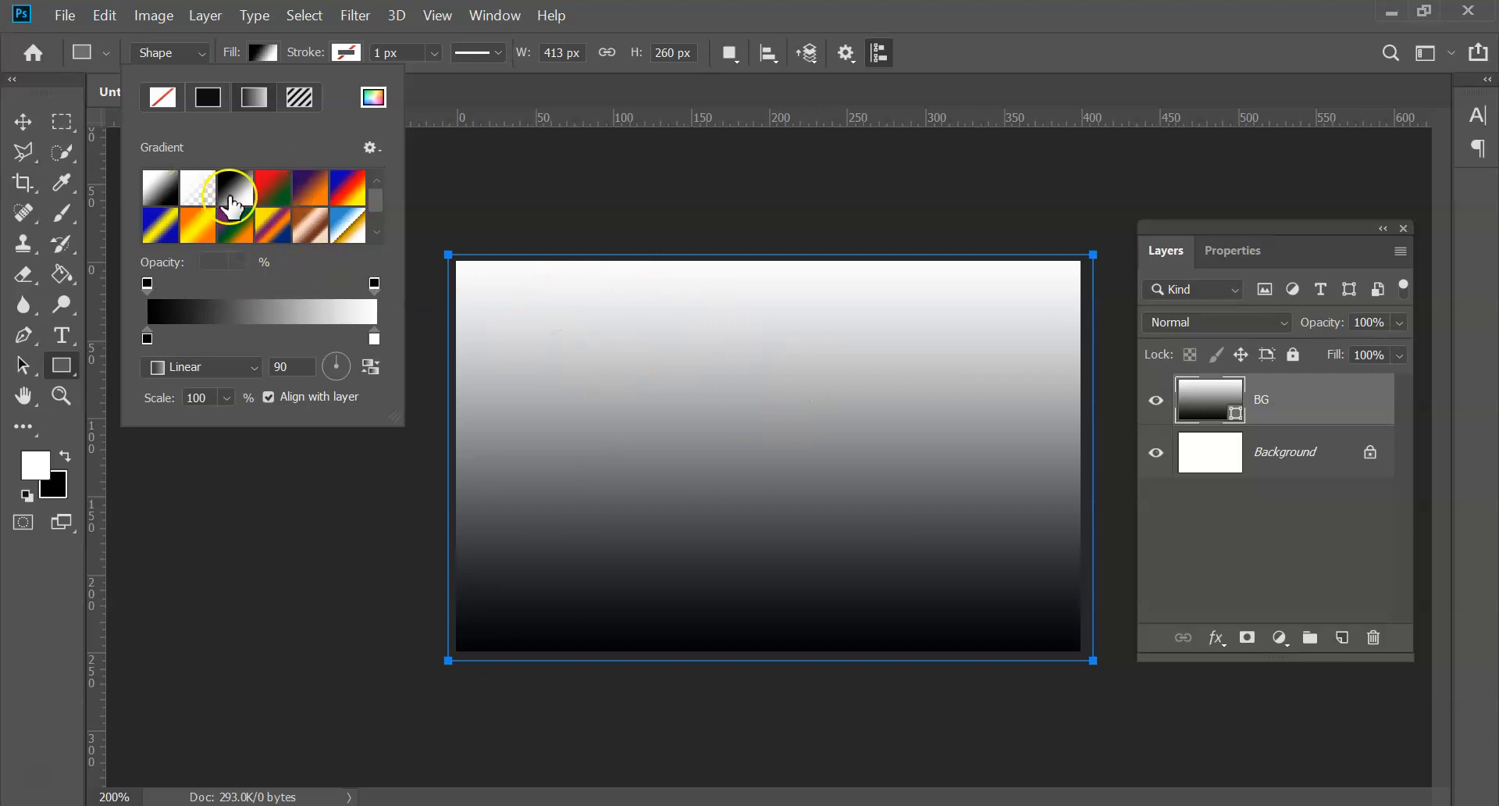
pyautogui.click(163, 233)
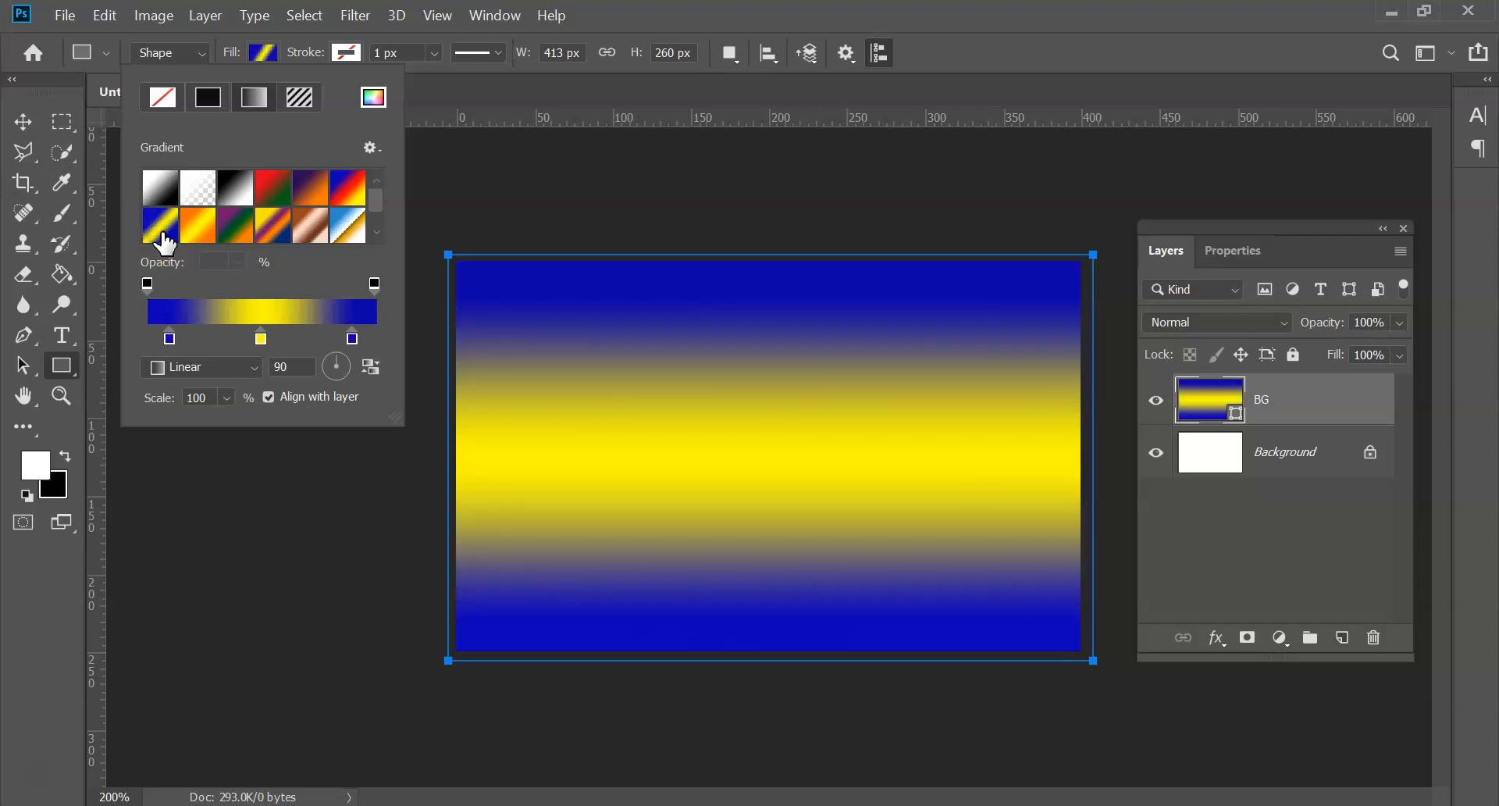
pyautogui.click(167, 198)
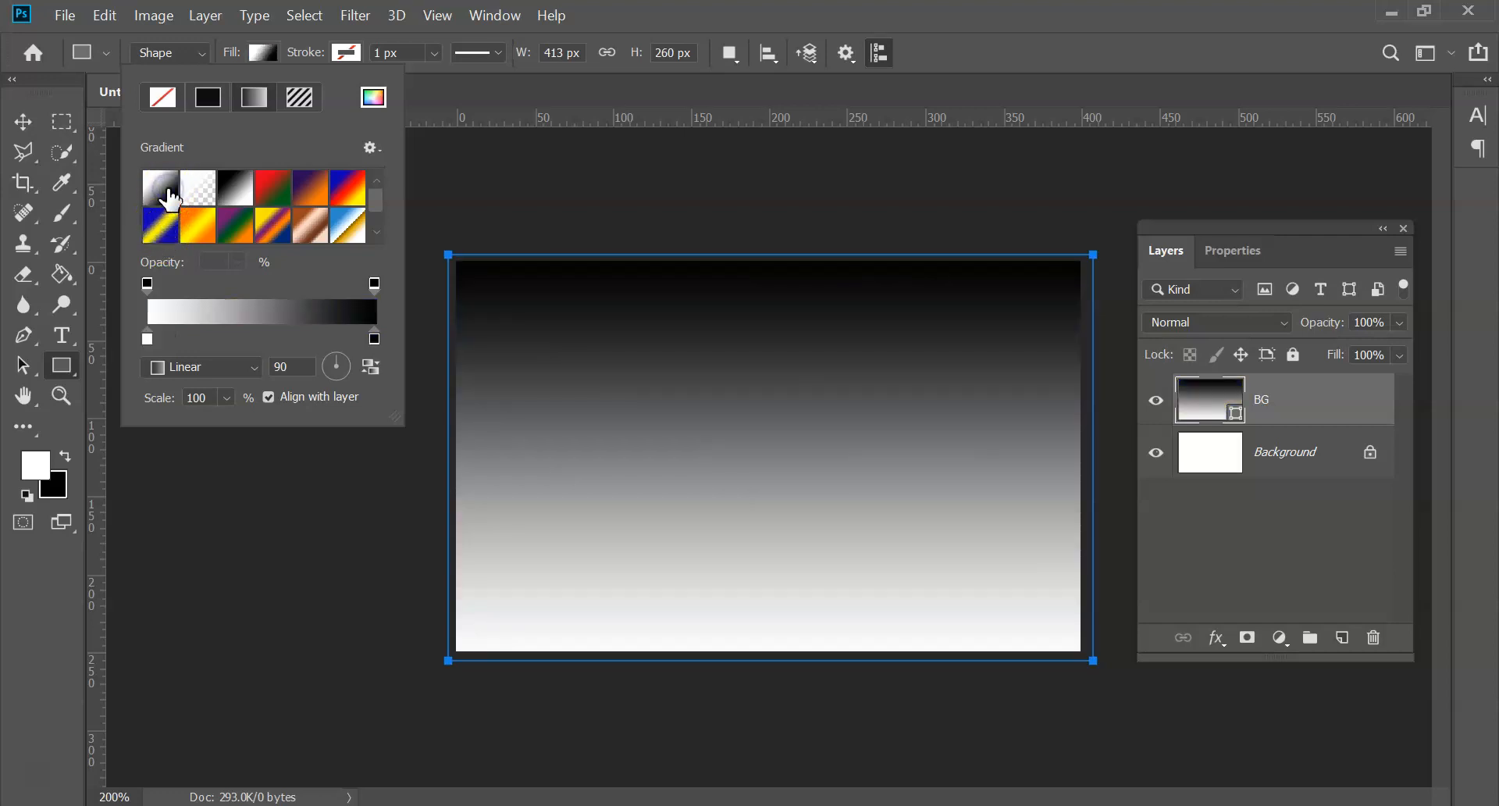
pyautogui.click(171, 205)
# - Set the BG gradient's style to Radial and try reversing its colours, keeping white at the centre
pyautogui.click(252, 367)
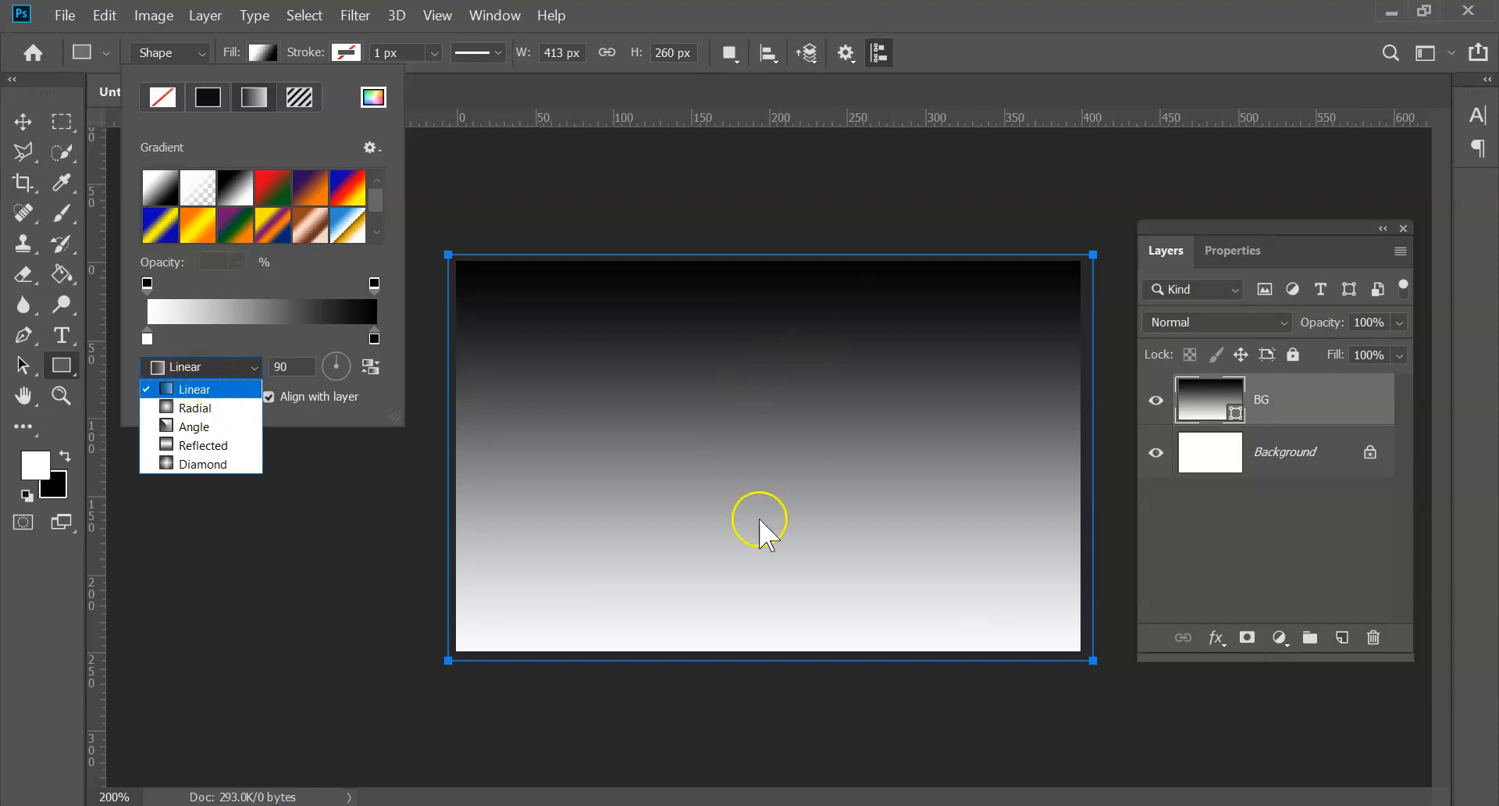
pyautogui.click(198, 408)
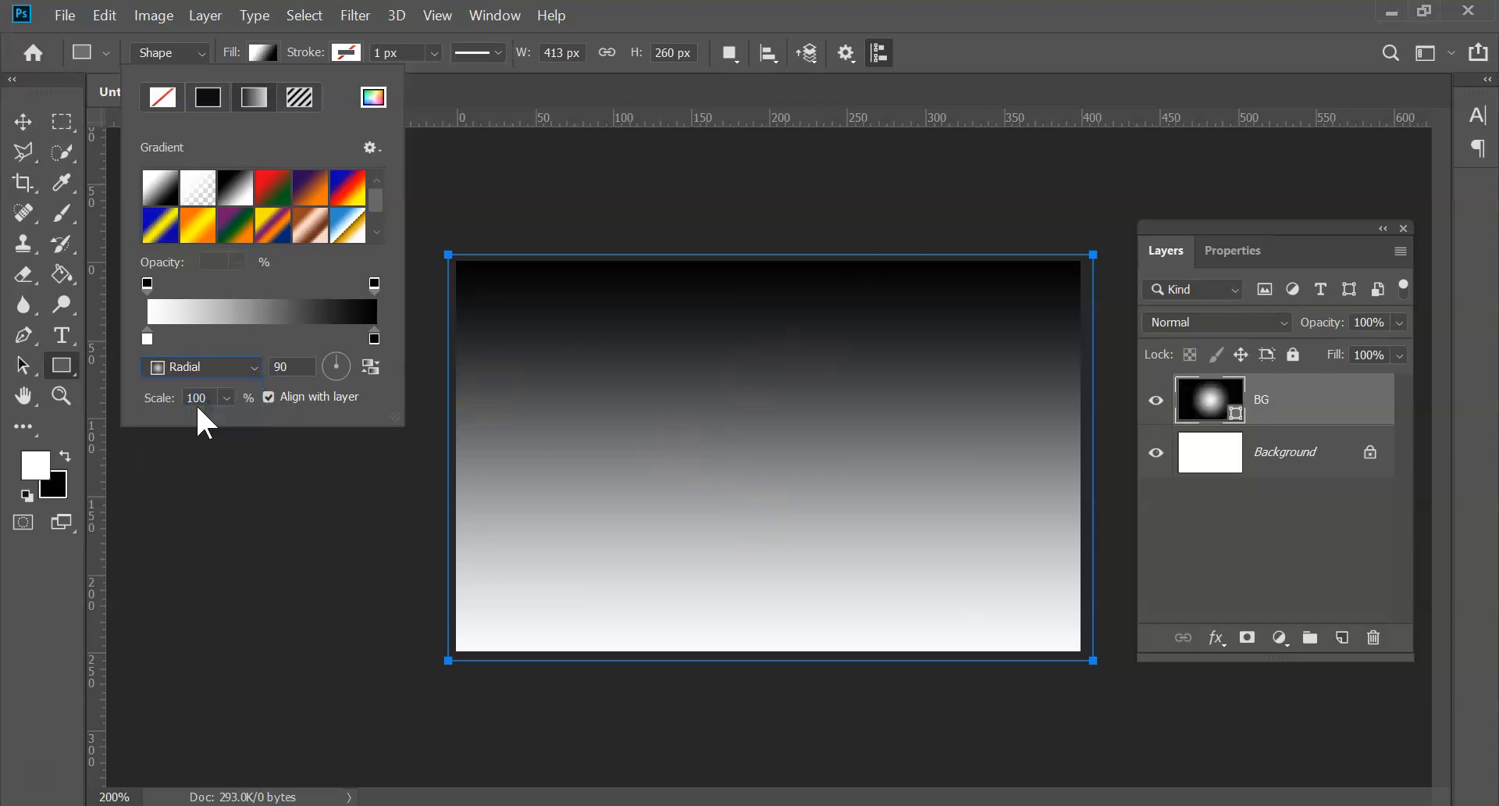
pyautogui.click(292, 331)
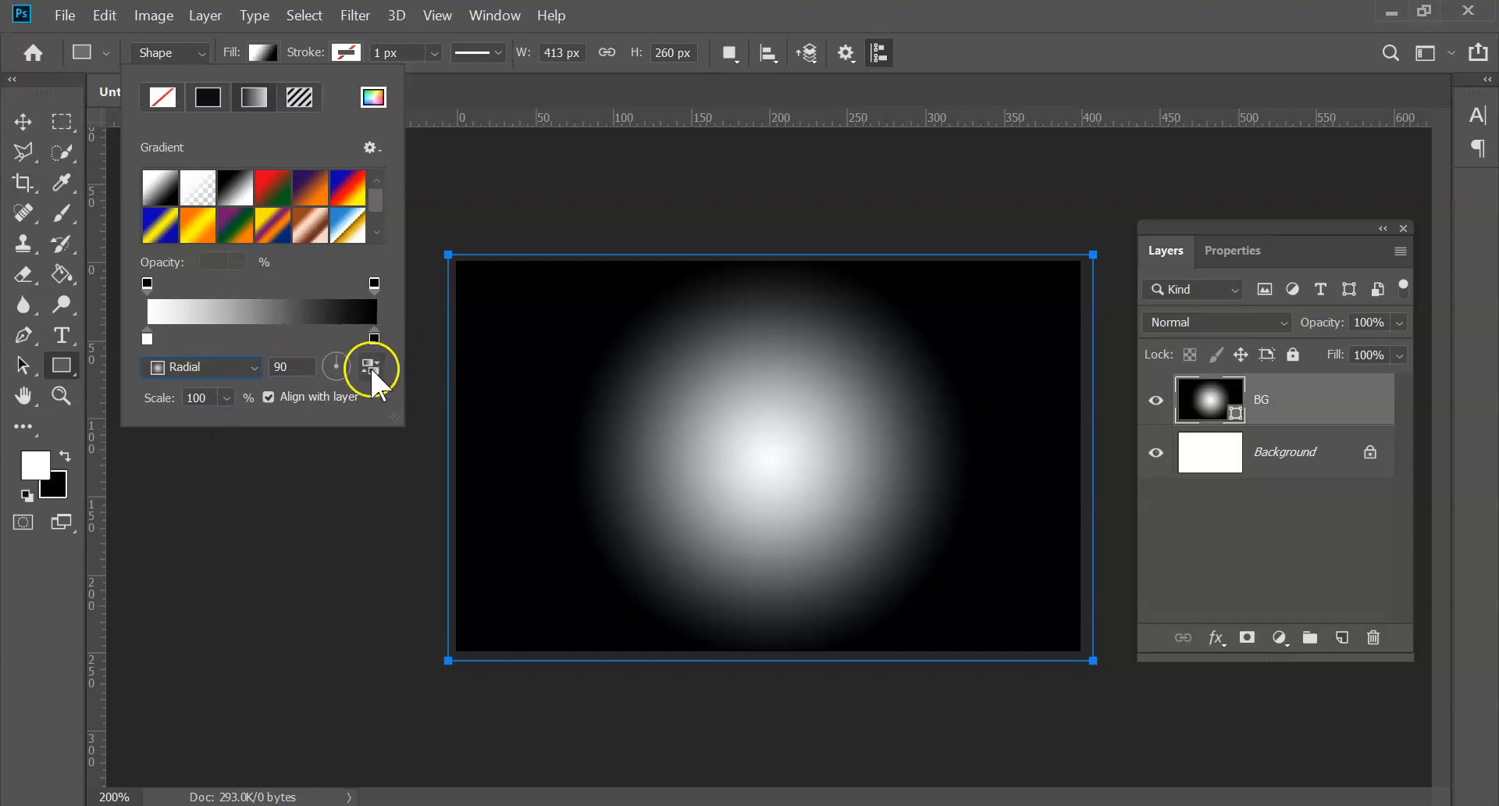
pyautogui.click(371, 367)
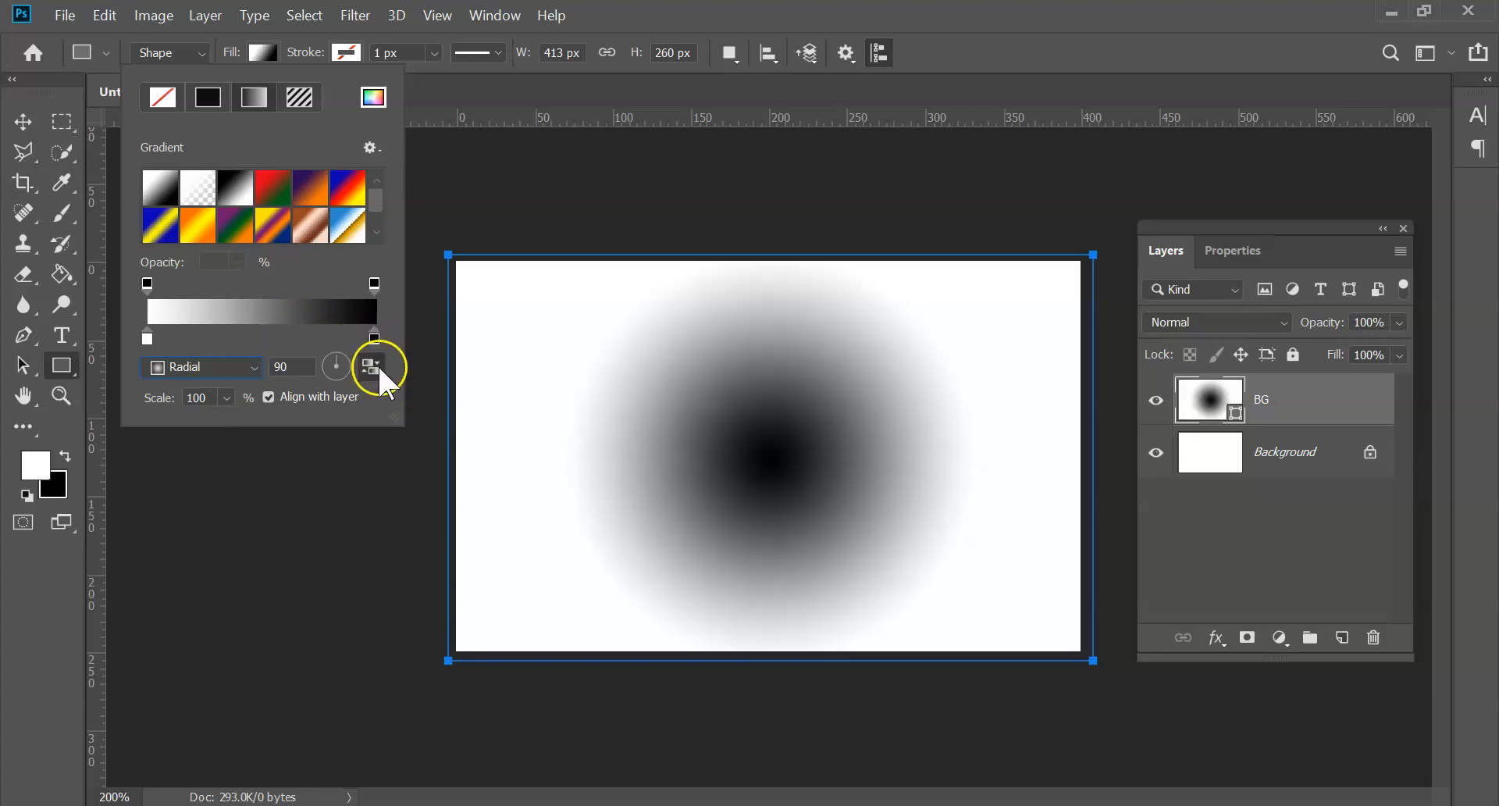
pyautogui.click(378, 367)
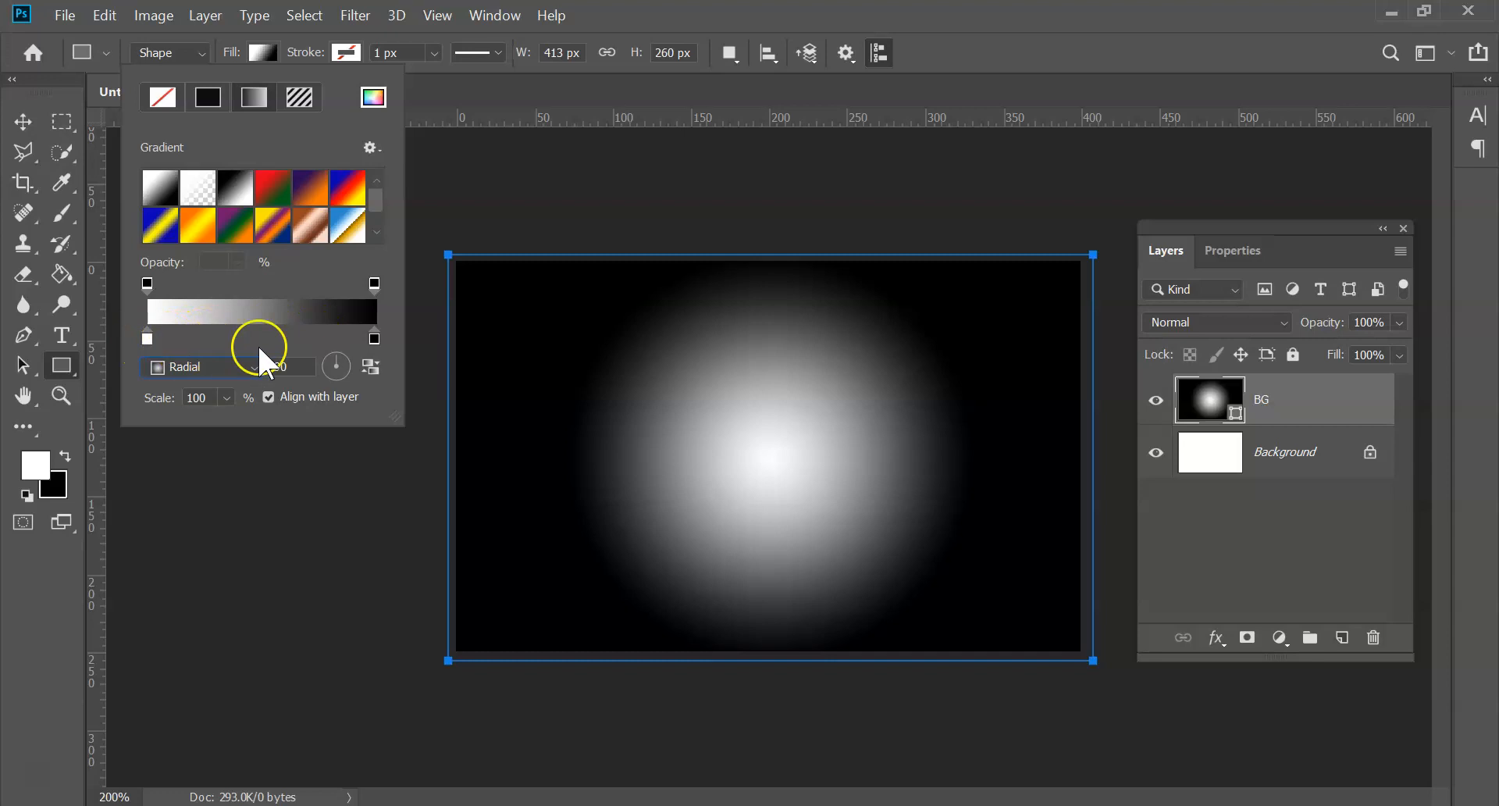
# - Try shrinking the radial glow by moving the gradient's black stop inward, and pull that stop off the gradient
pyautogui.moveTo(368, 335); pyautogui.dragTo(281, 331)
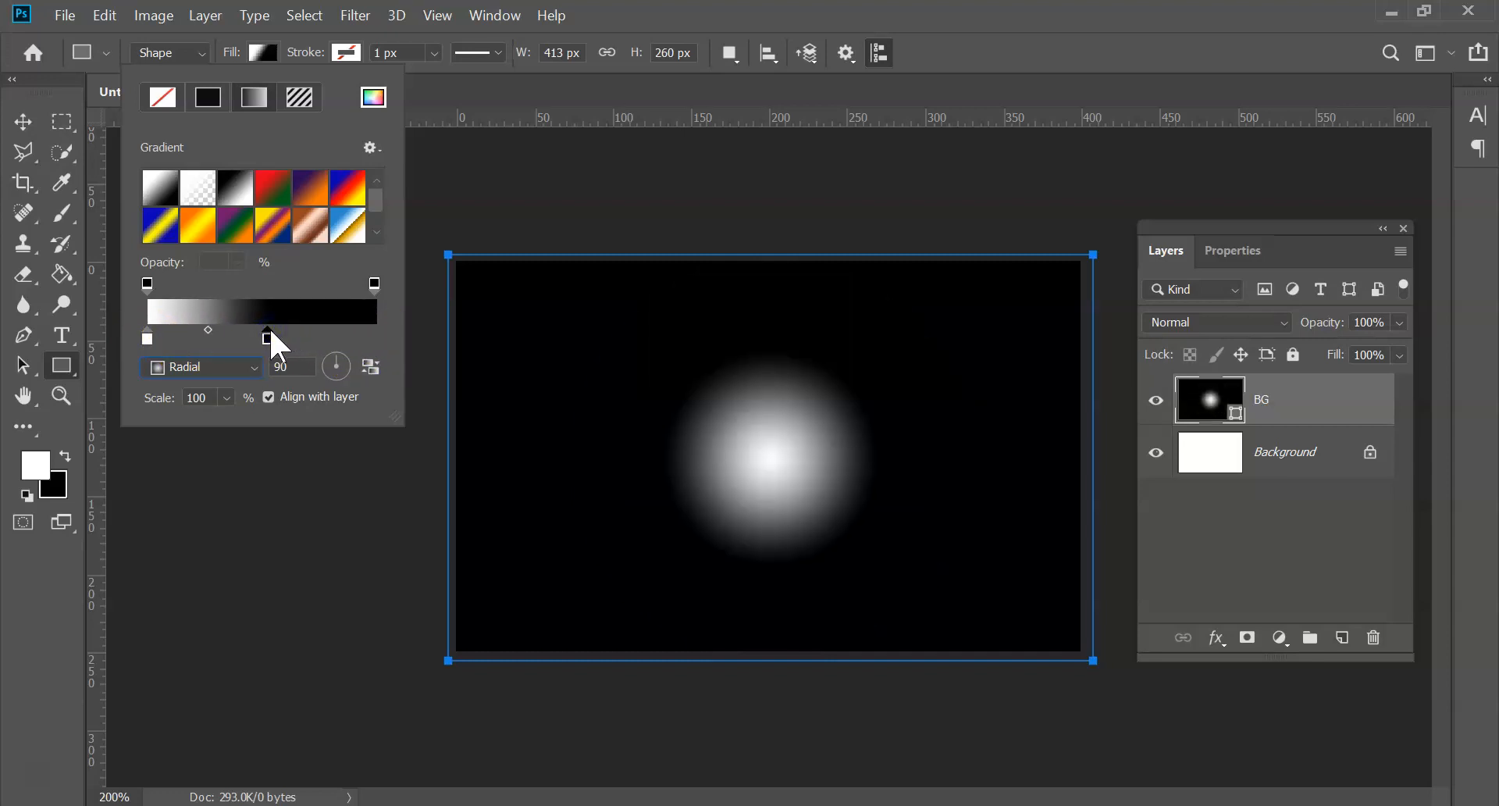
pyautogui.click(271, 332)
pyautogui.moveTo(268, 342); pyautogui.dragTo(370, 359)
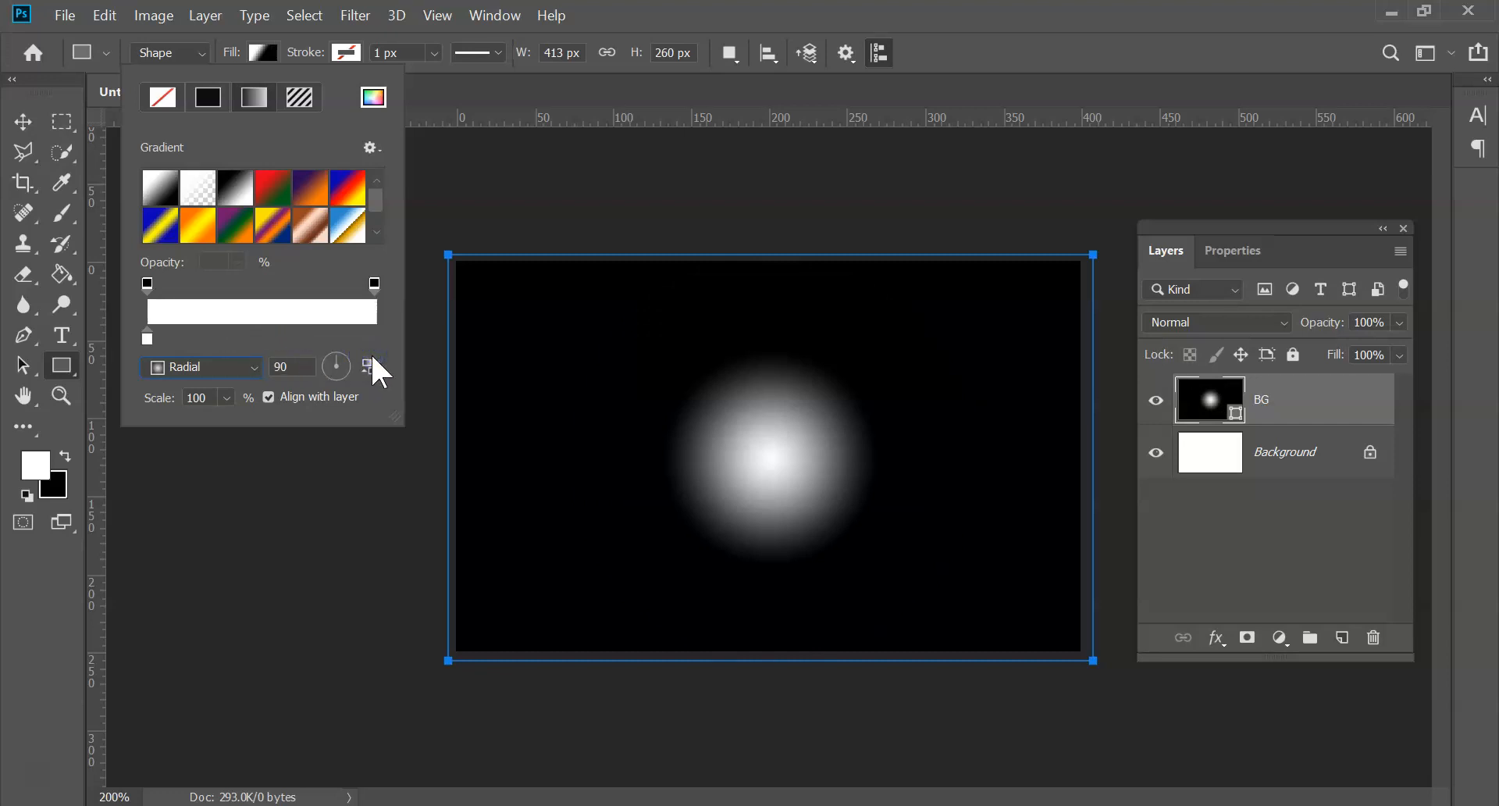
# - Add a new colour stop at the gradient's outer end and colour it near-black
pyautogui.click(363, 340)
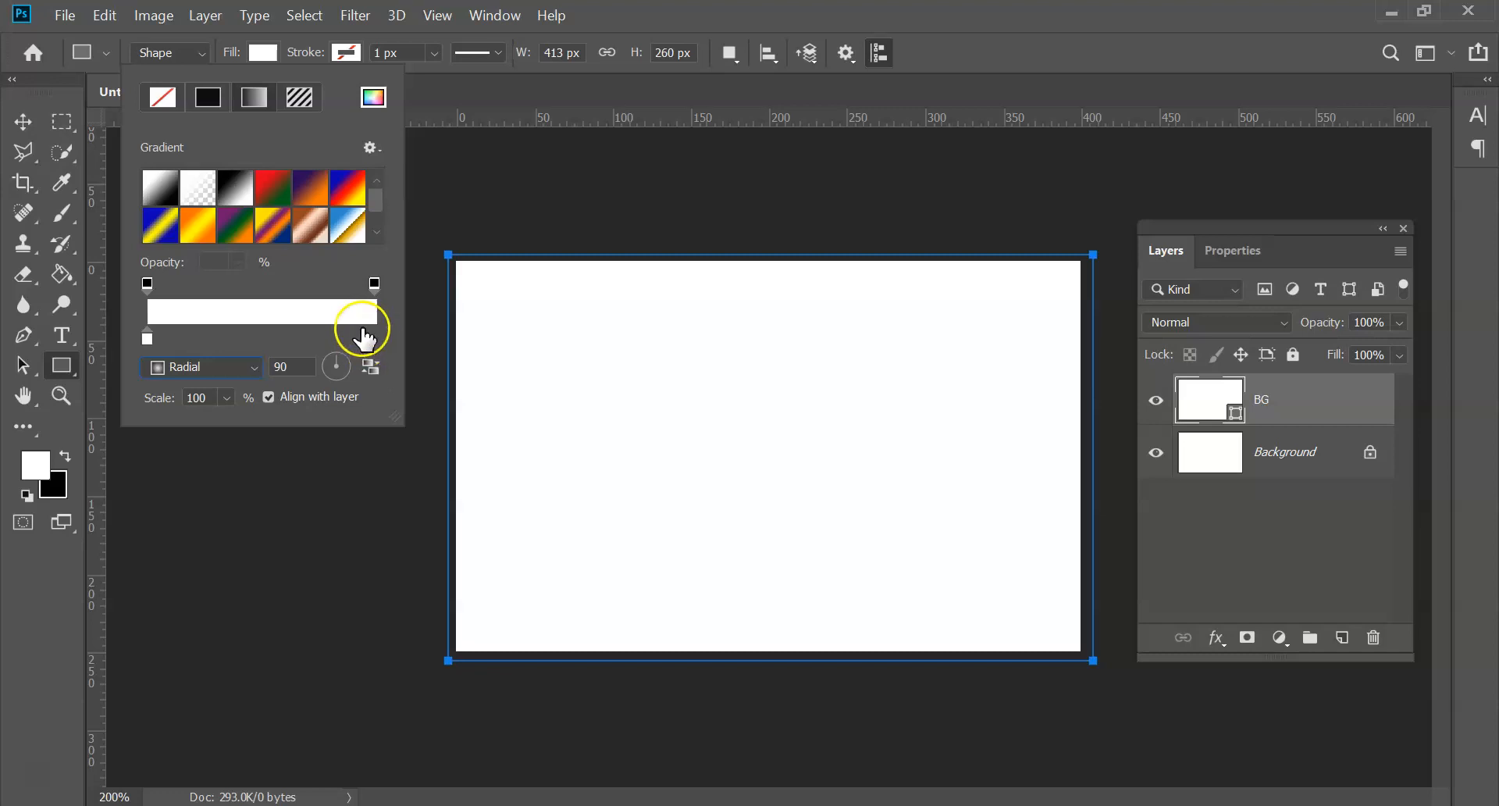
pyautogui.click(370, 332)
pyautogui.doubleClick(376, 338)
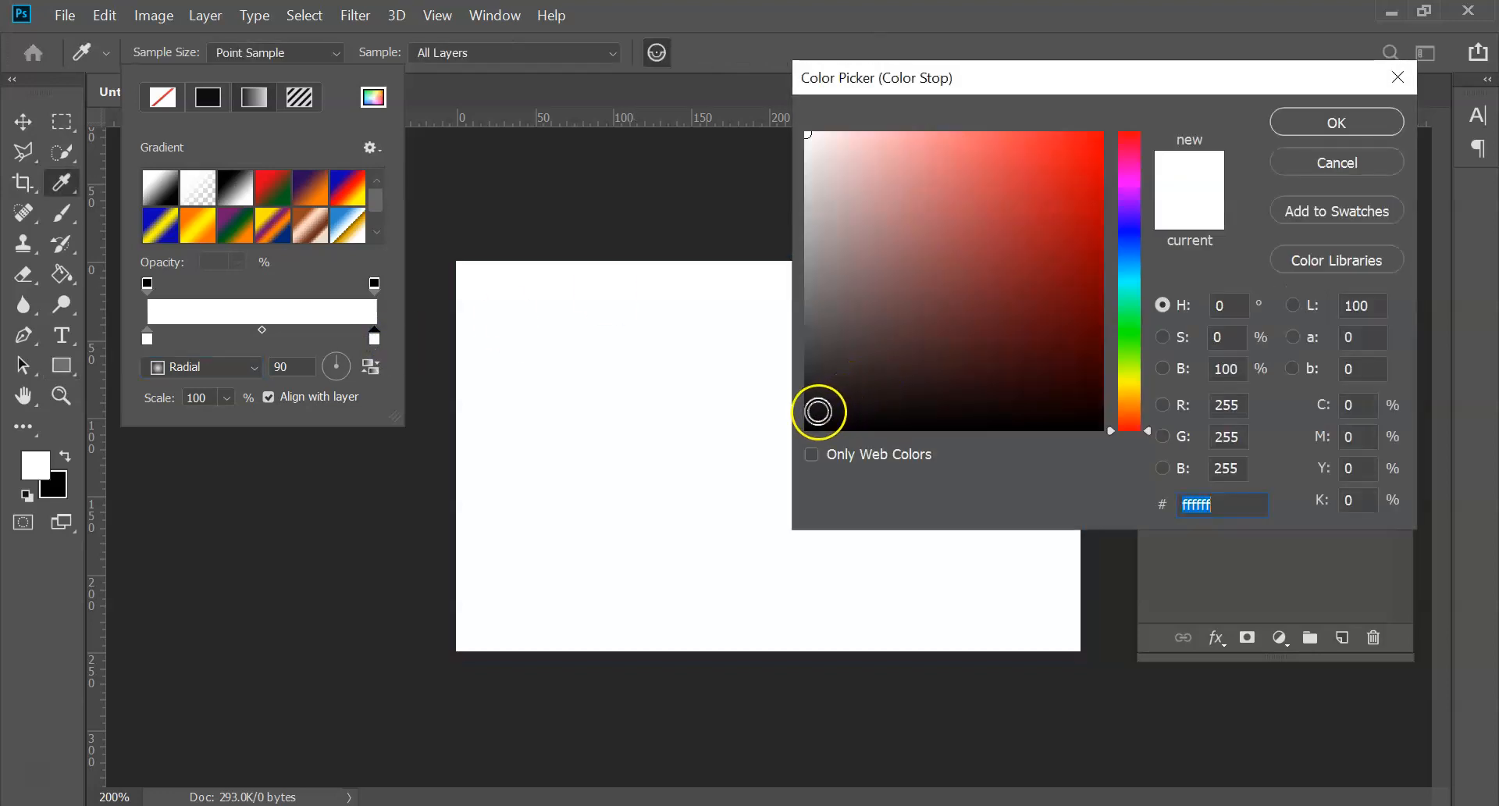
pyautogui.click(818, 411)
pyautogui.click(1359, 121)
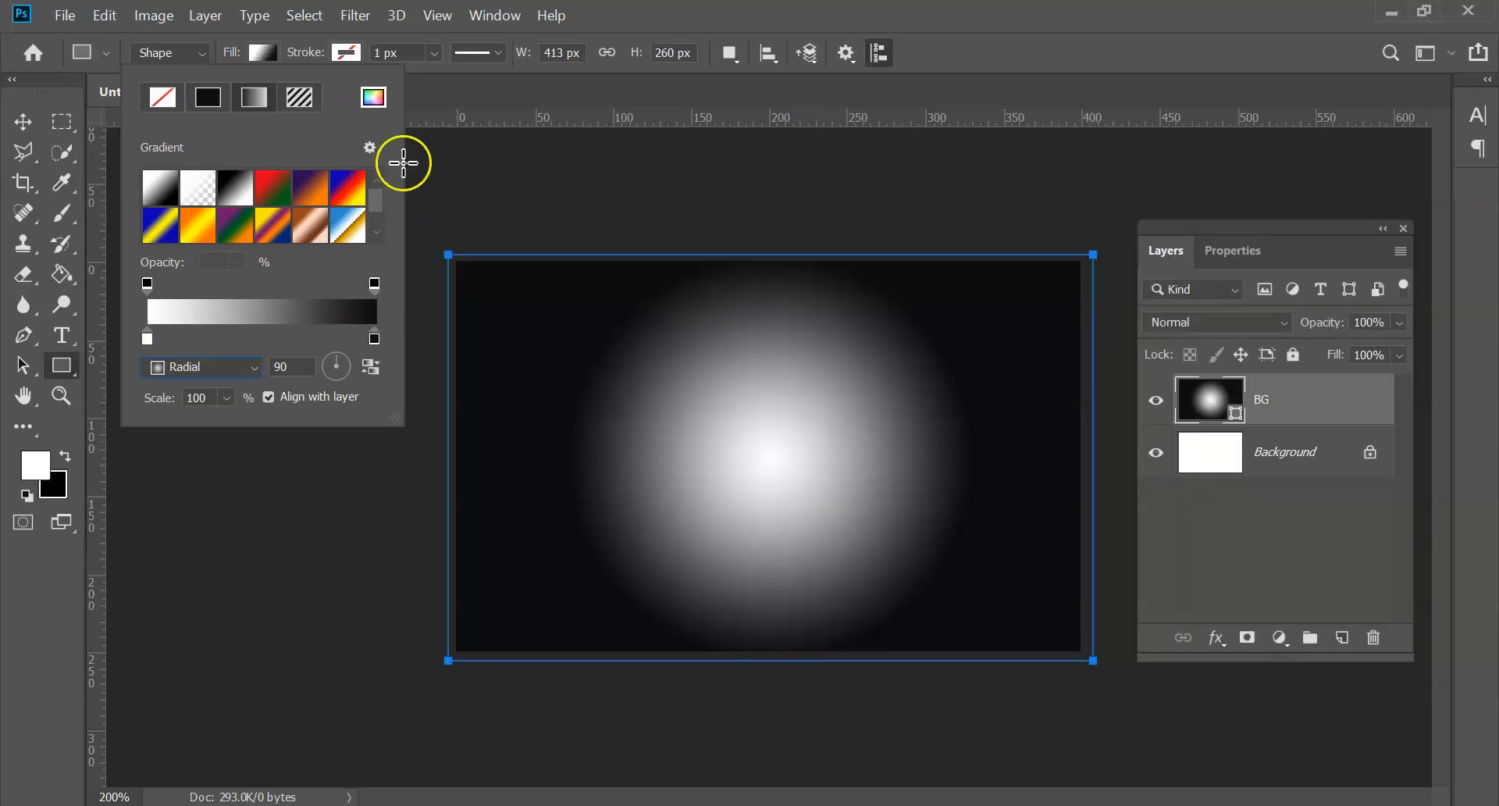
# - Place logo_cloud_color.png from the GOOGLE GRAPHICS folder into the document as an embedded image
pyautogui.click(22, 124)
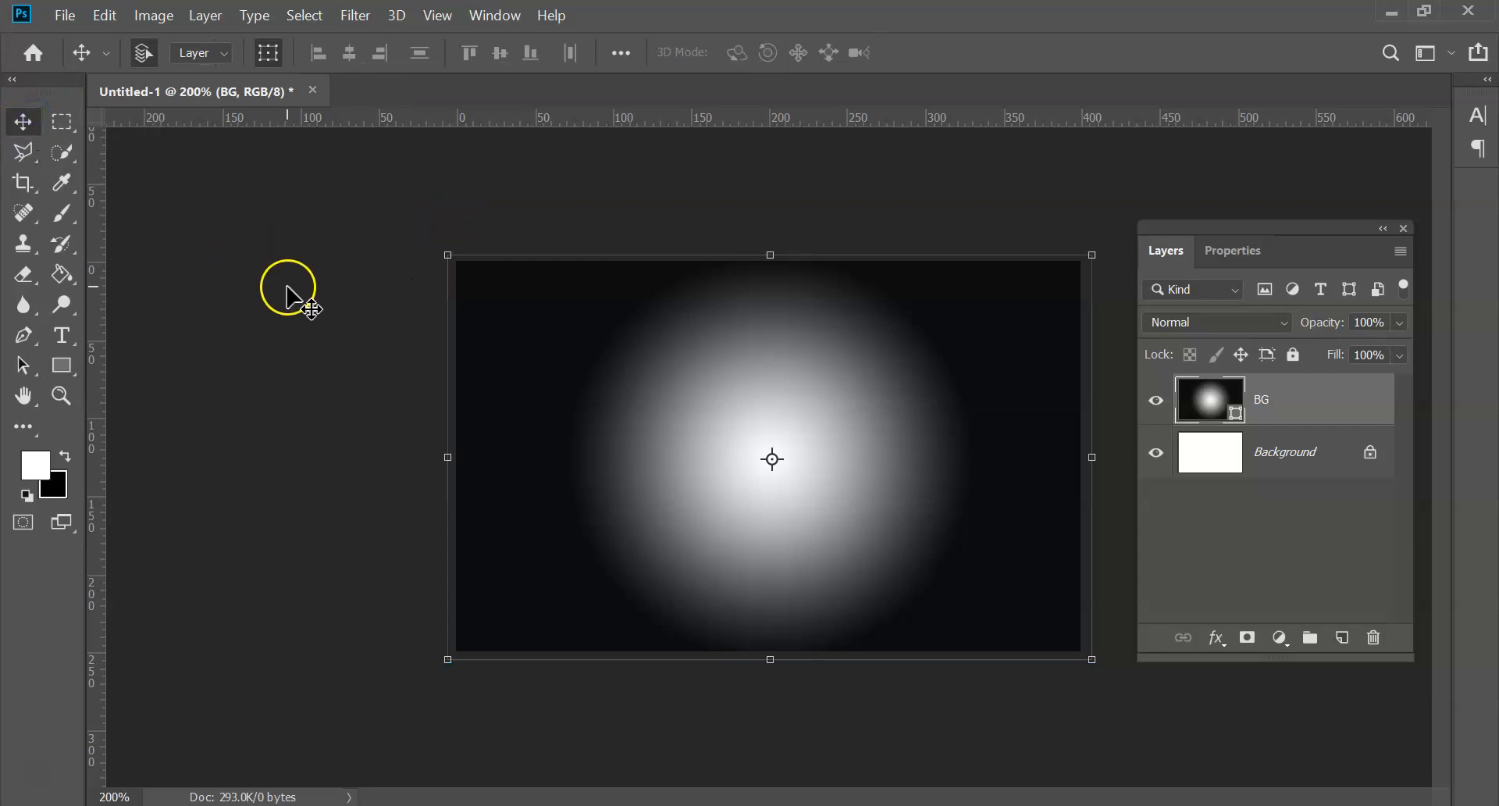
pyautogui.click(65, 16)
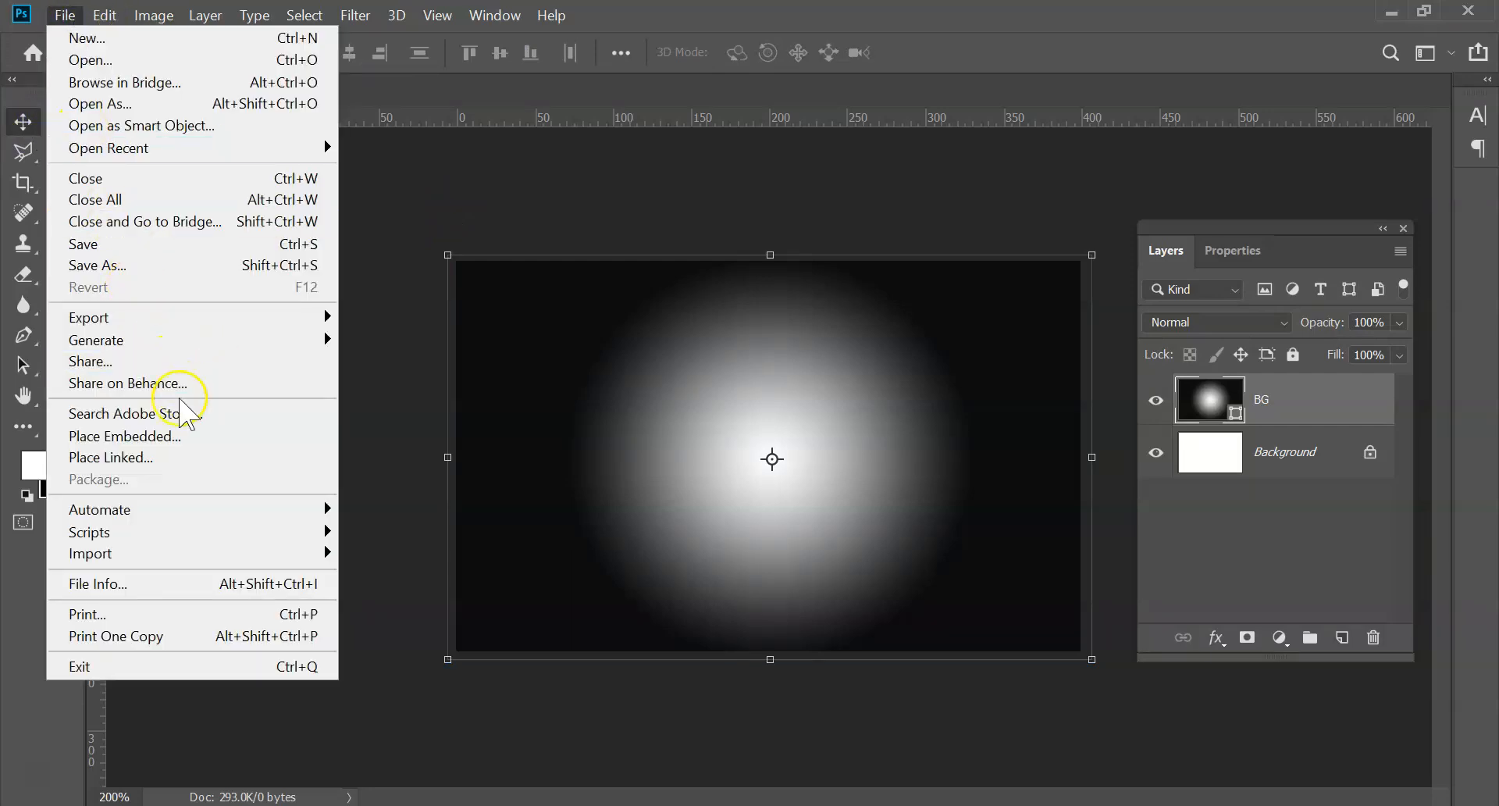
pyautogui.click(191, 436)
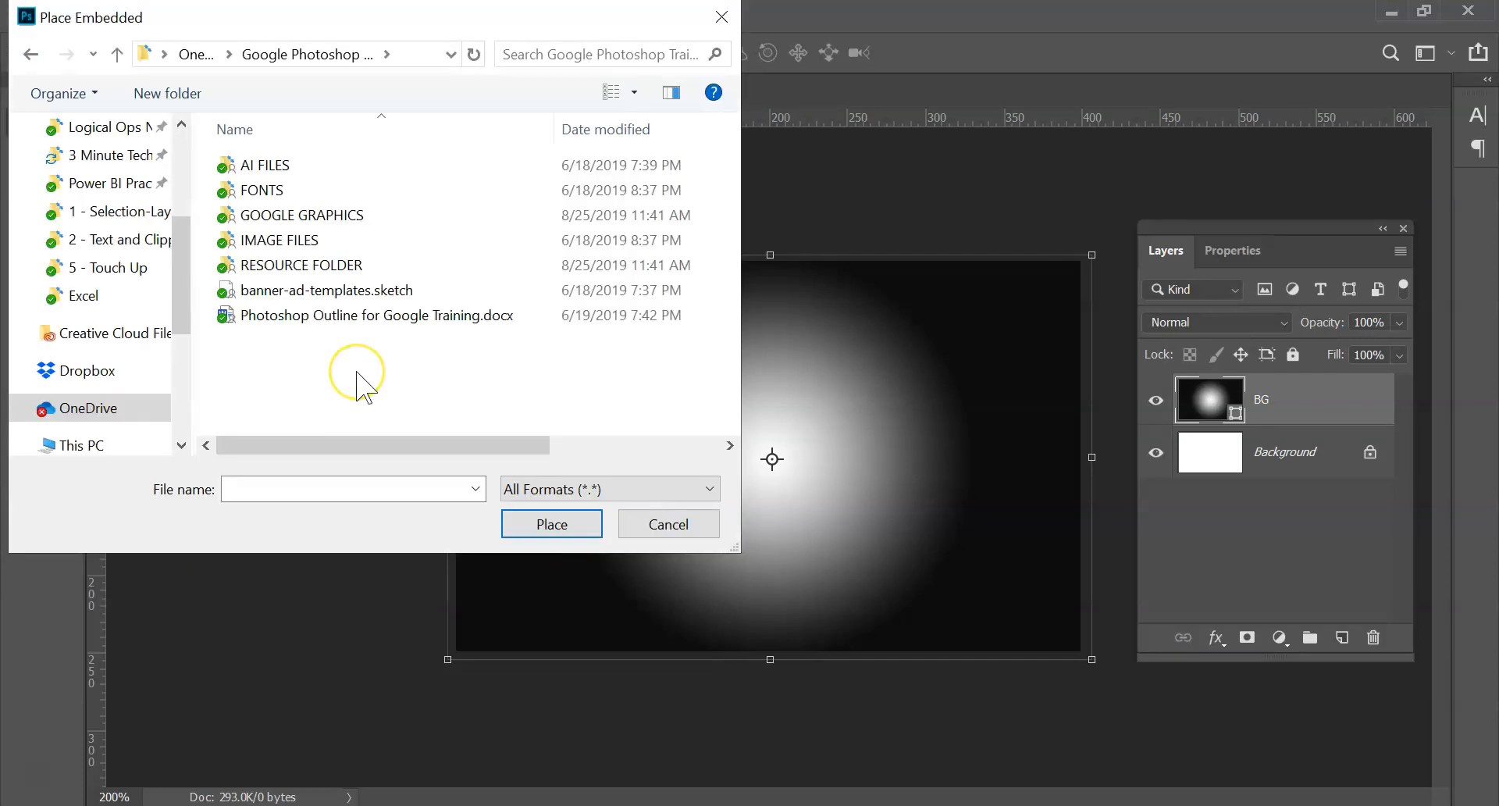
pyautogui.click(298, 219)
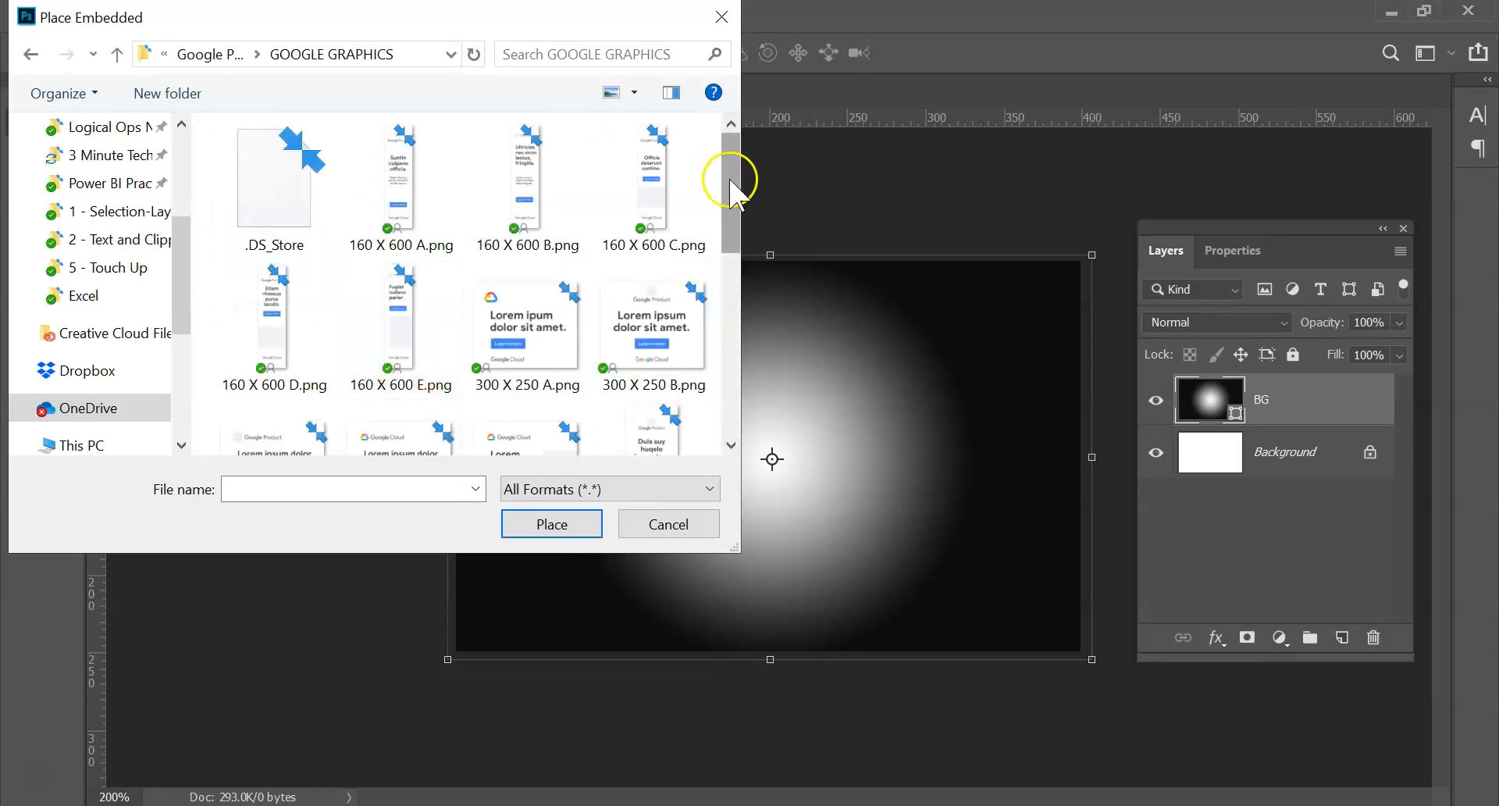
pyautogui.moveTo(743, 174); pyautogui.dragTo(744, 382)
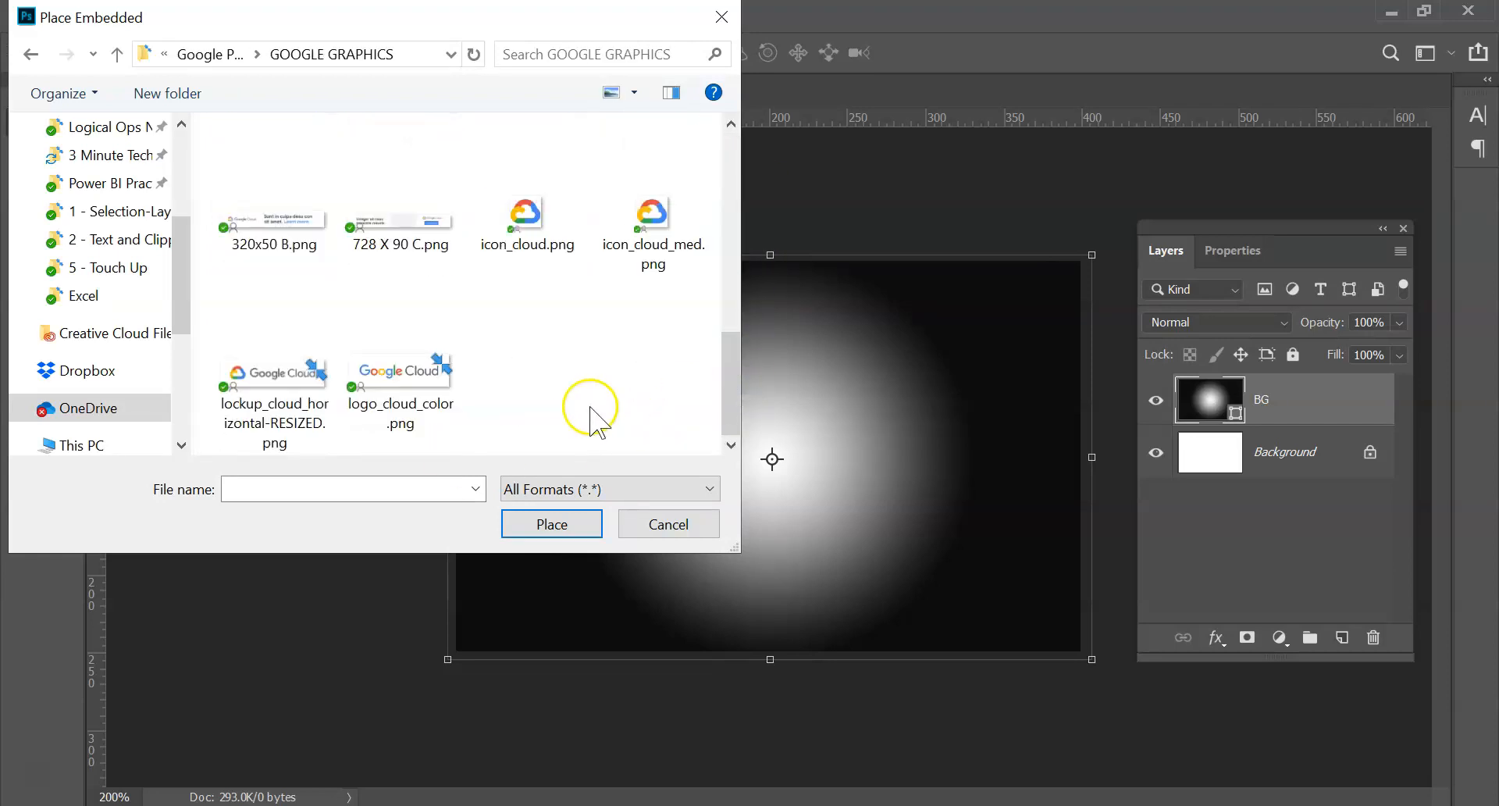
pyautogui.doubleClick(400, 382)
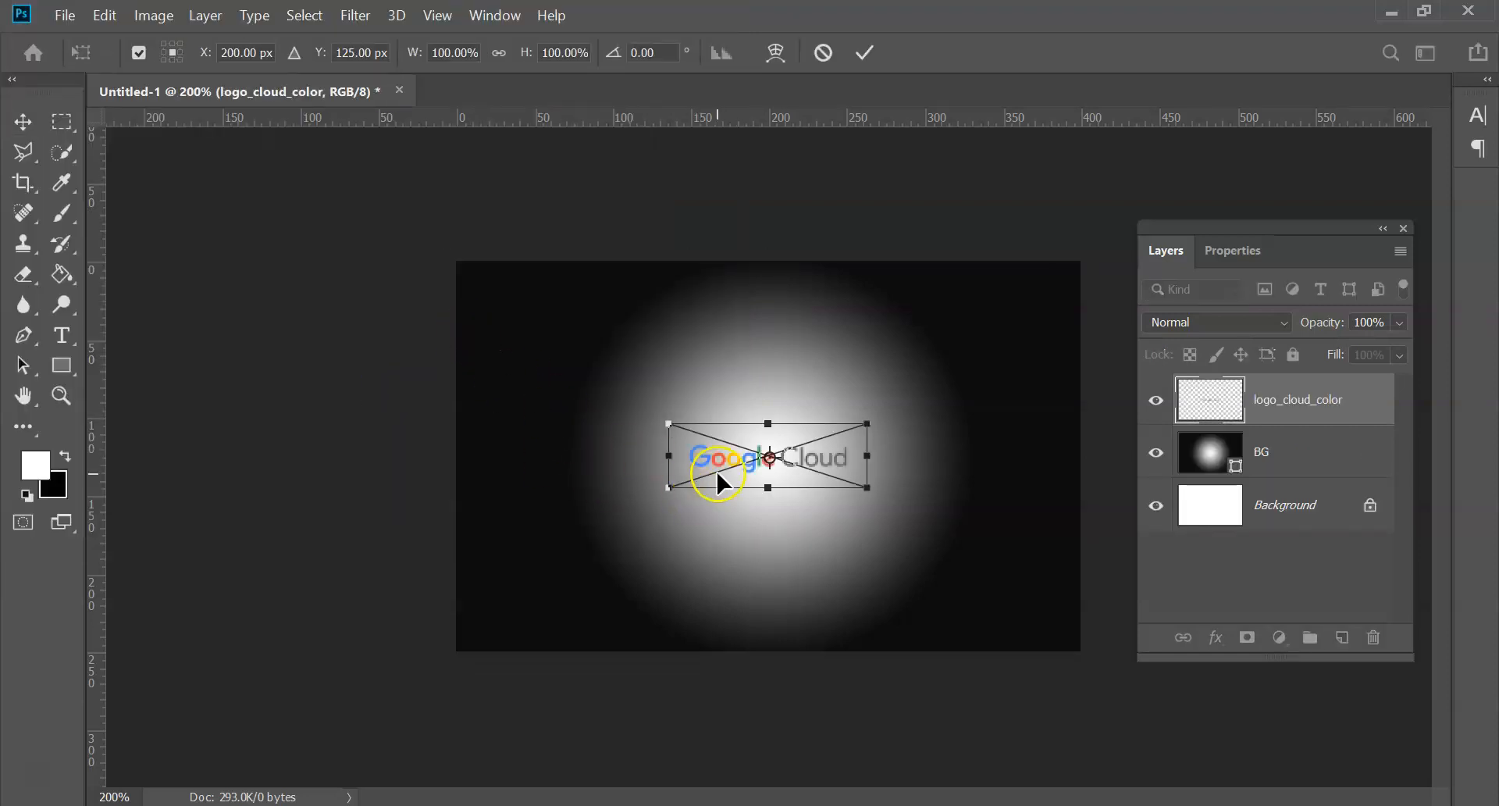
# - Move the placed Google Cloud logo to the canvas's upper-left area at X 83 px, Y 28 px
pyautogui.moveTo(722, 457); pyautogui.dragTo(528, 291)
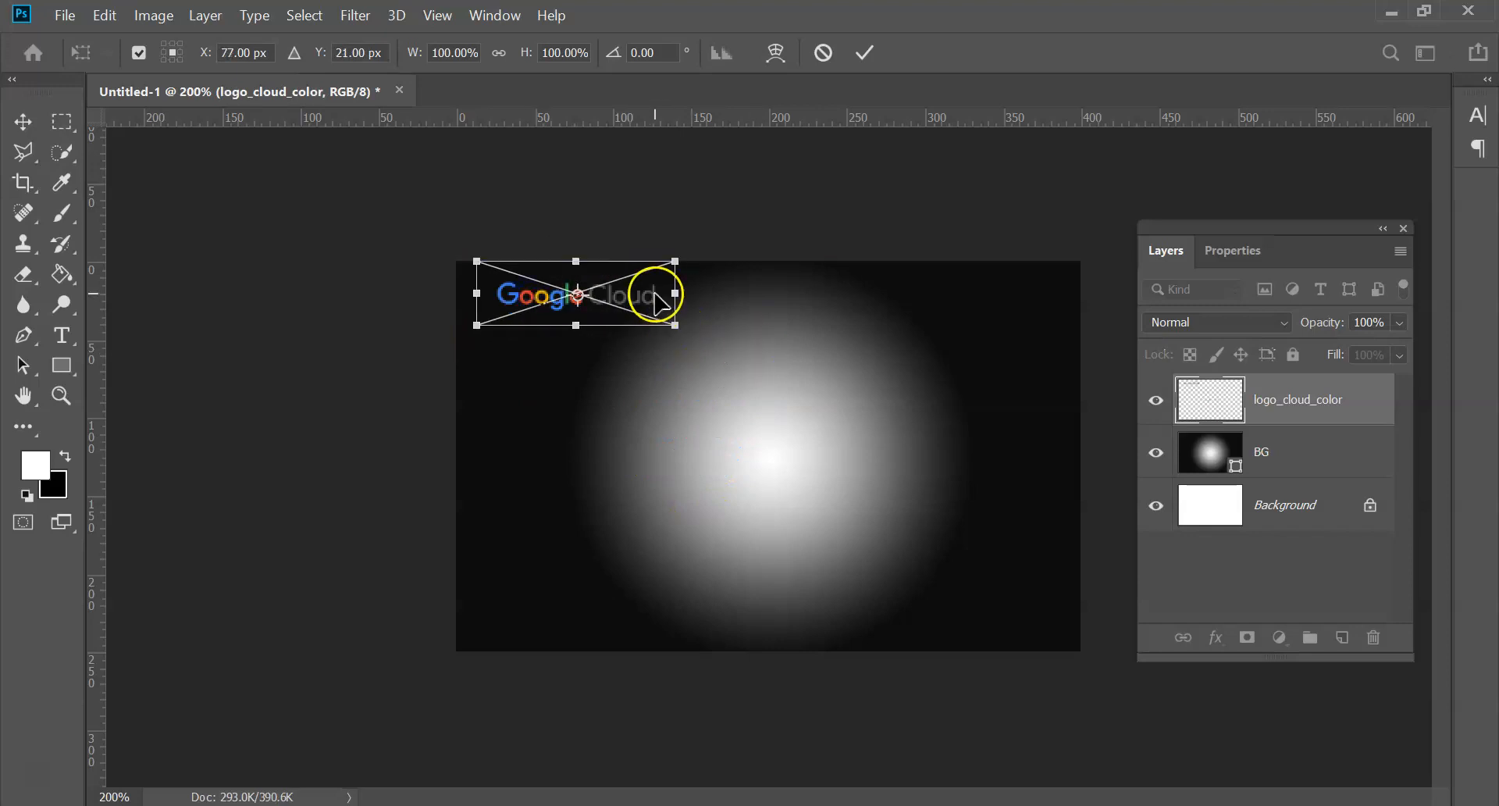
pyautogui.moveTo(648, 303); pyautogui.dragTo(651, 309)
pyautogui.click(1271, 552)
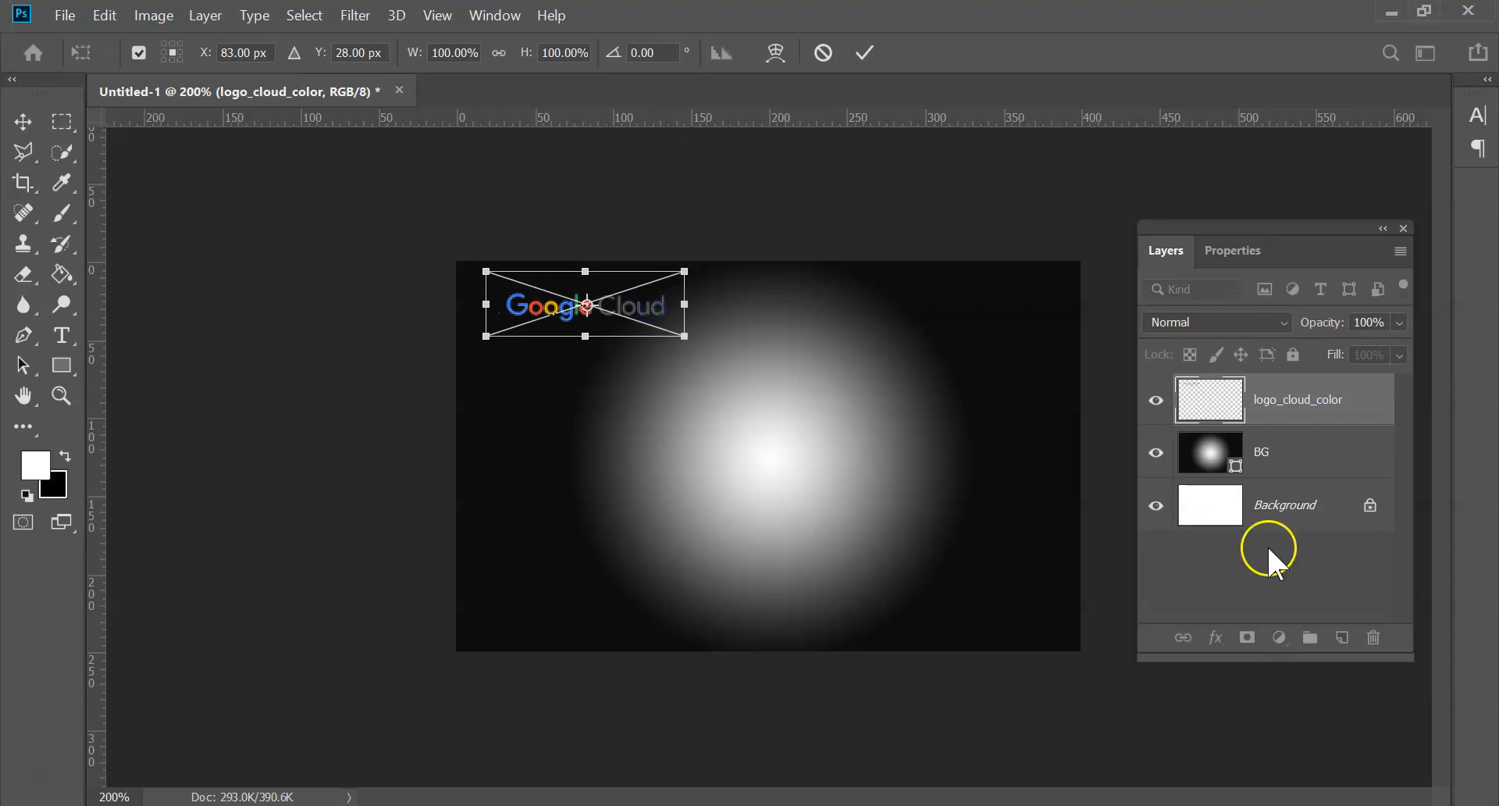
# - Reopen the BG layer's gradient fill settings and try several presets, ending on the white-to-black one
pyautogui.click(1209, 463)
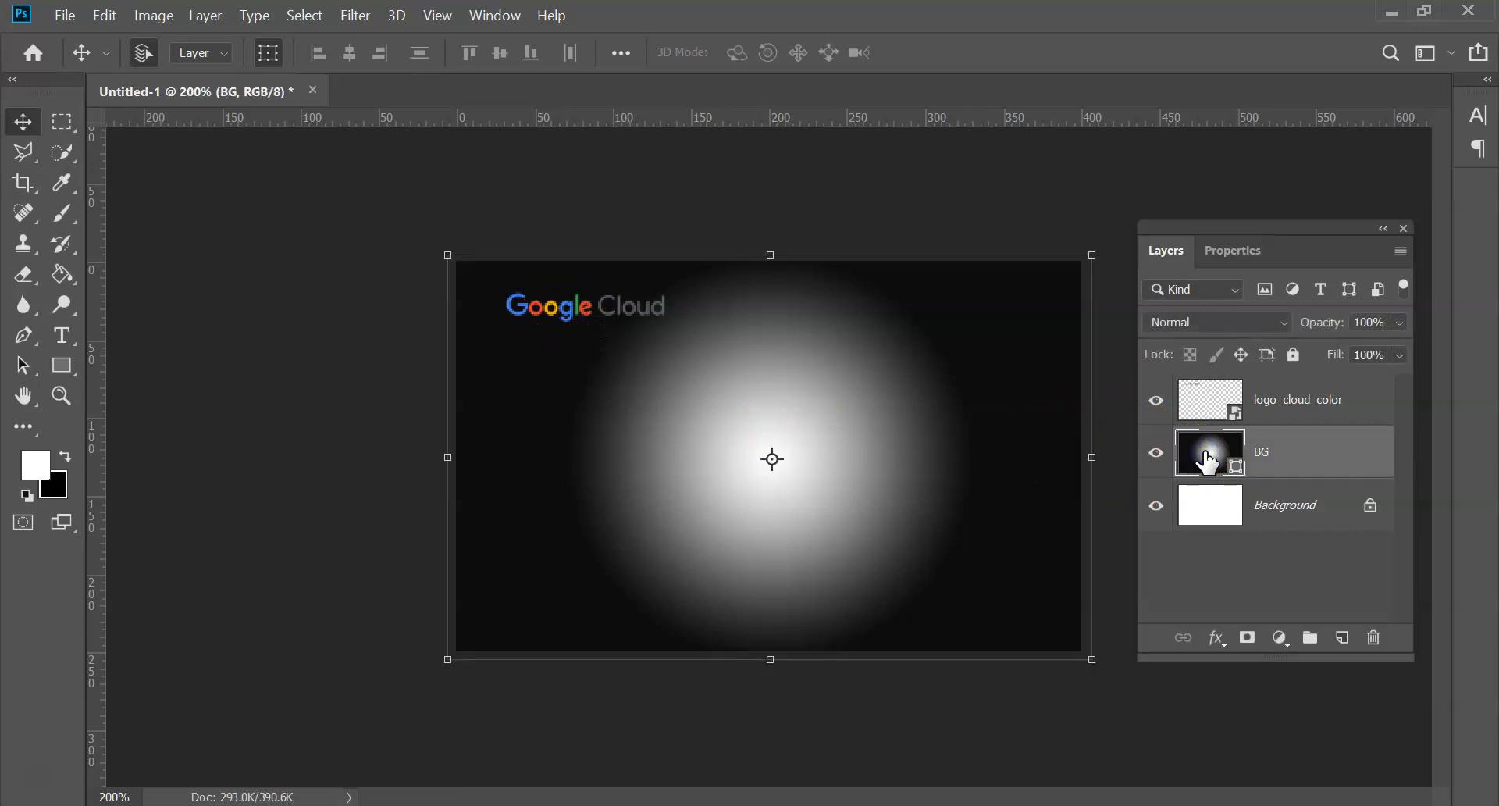
pyautogui.doubleClick(1209, 463)
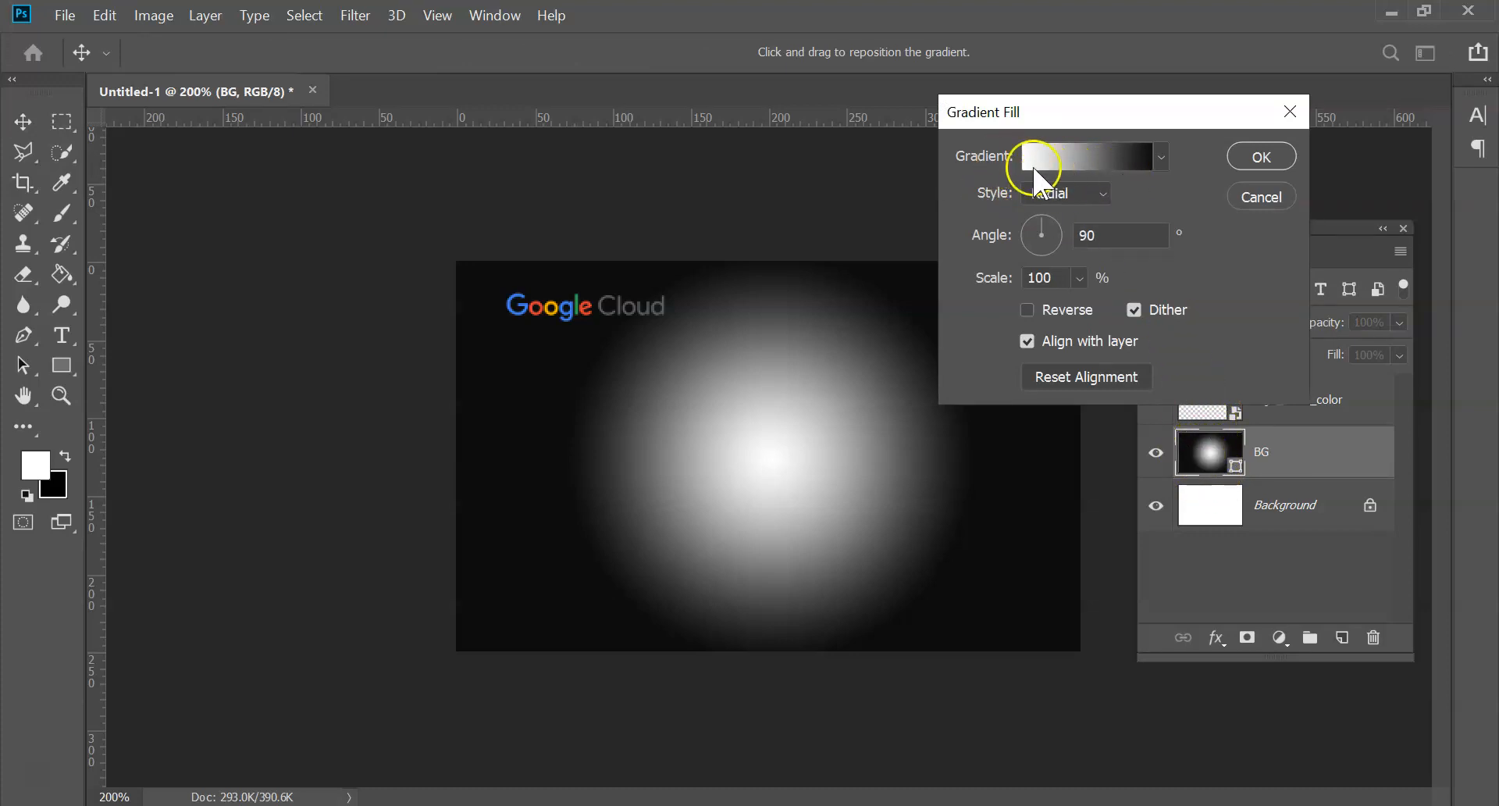
pyautogui.click(1162, 155)
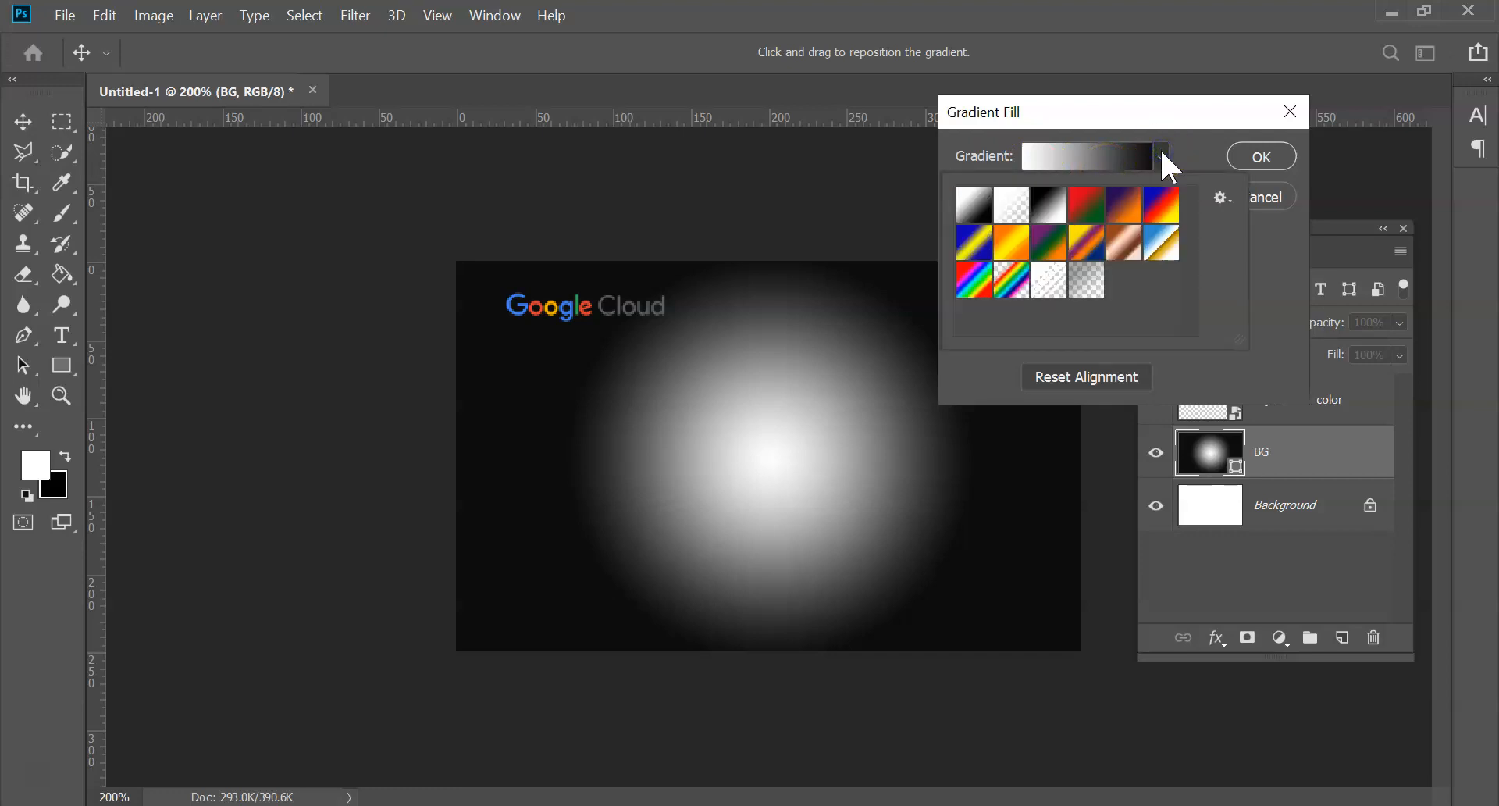
pyautogui.click(1047, 281)
pyautogui.click(1043, 207)
pyautogui.click(1009, 208)
pyautogui.click(968, 212)
# - Apply the white-to-transparent gradient preset to the BG layer, keeping the Radial style
pyautogui.click(1161, 156)
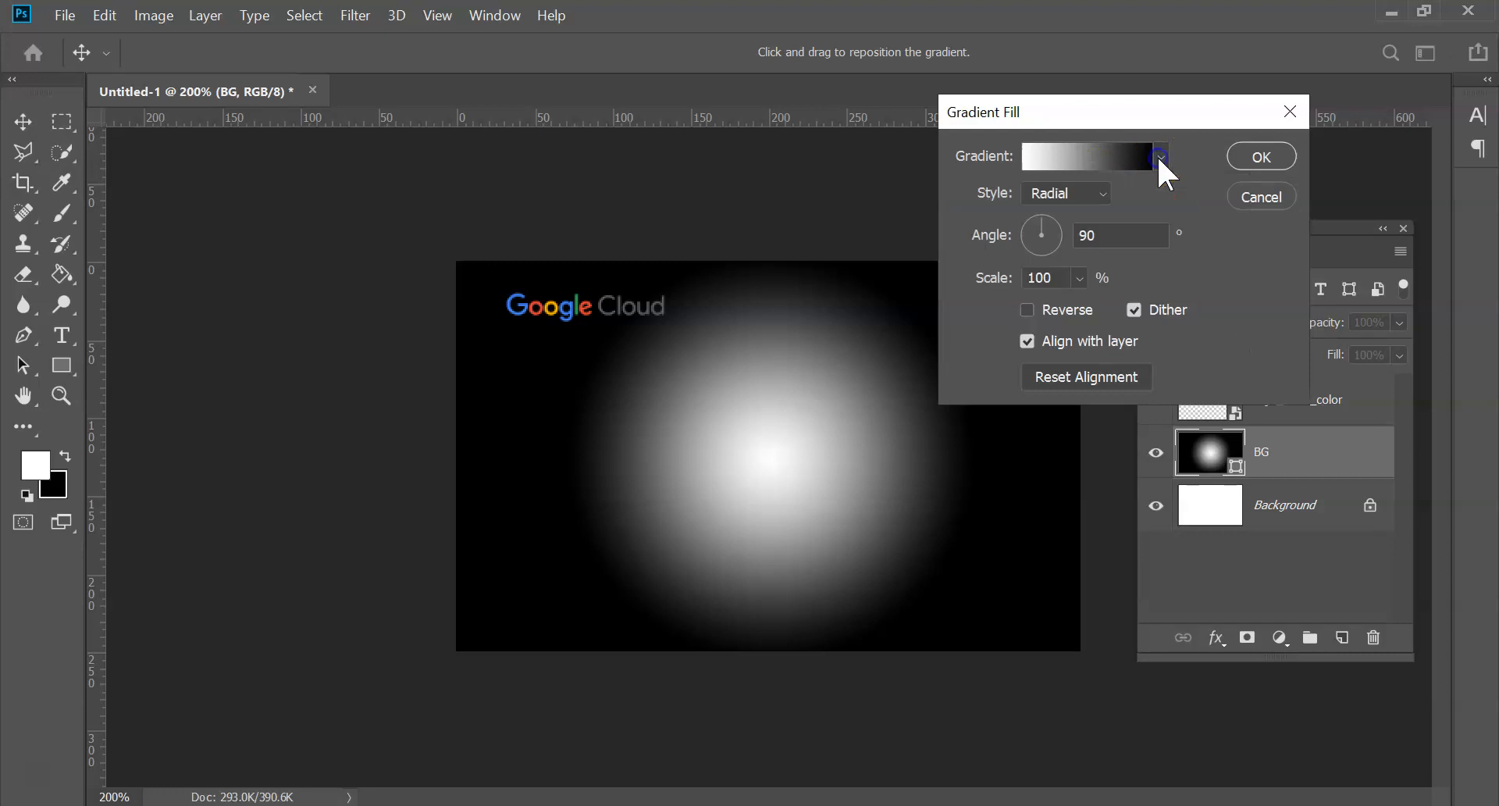
pyautogui.click(1161, 156)
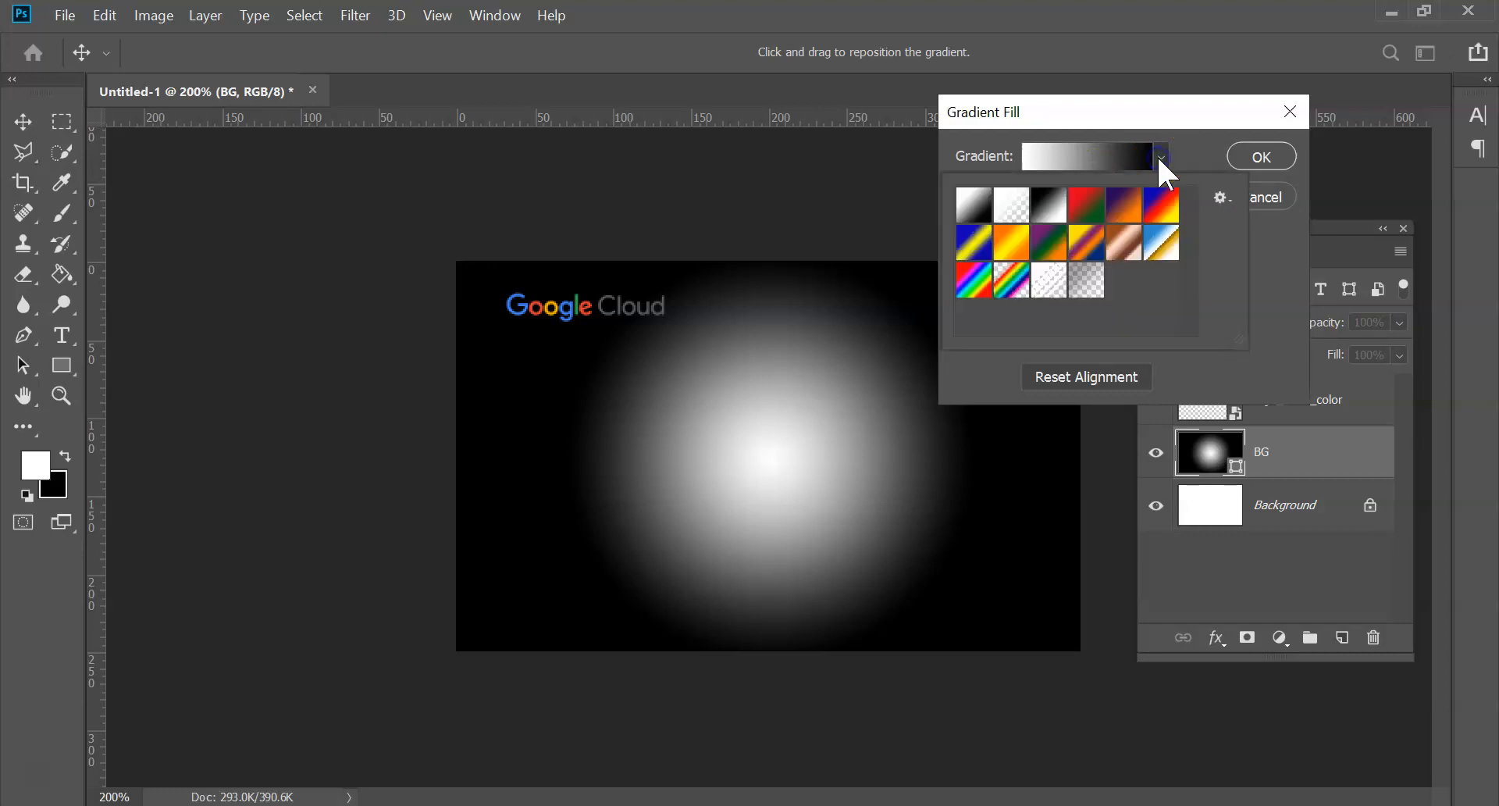
pyautogui.click(976, 243)
pyautogui.click(977, 206)
pyautogui.click(1011, 205)
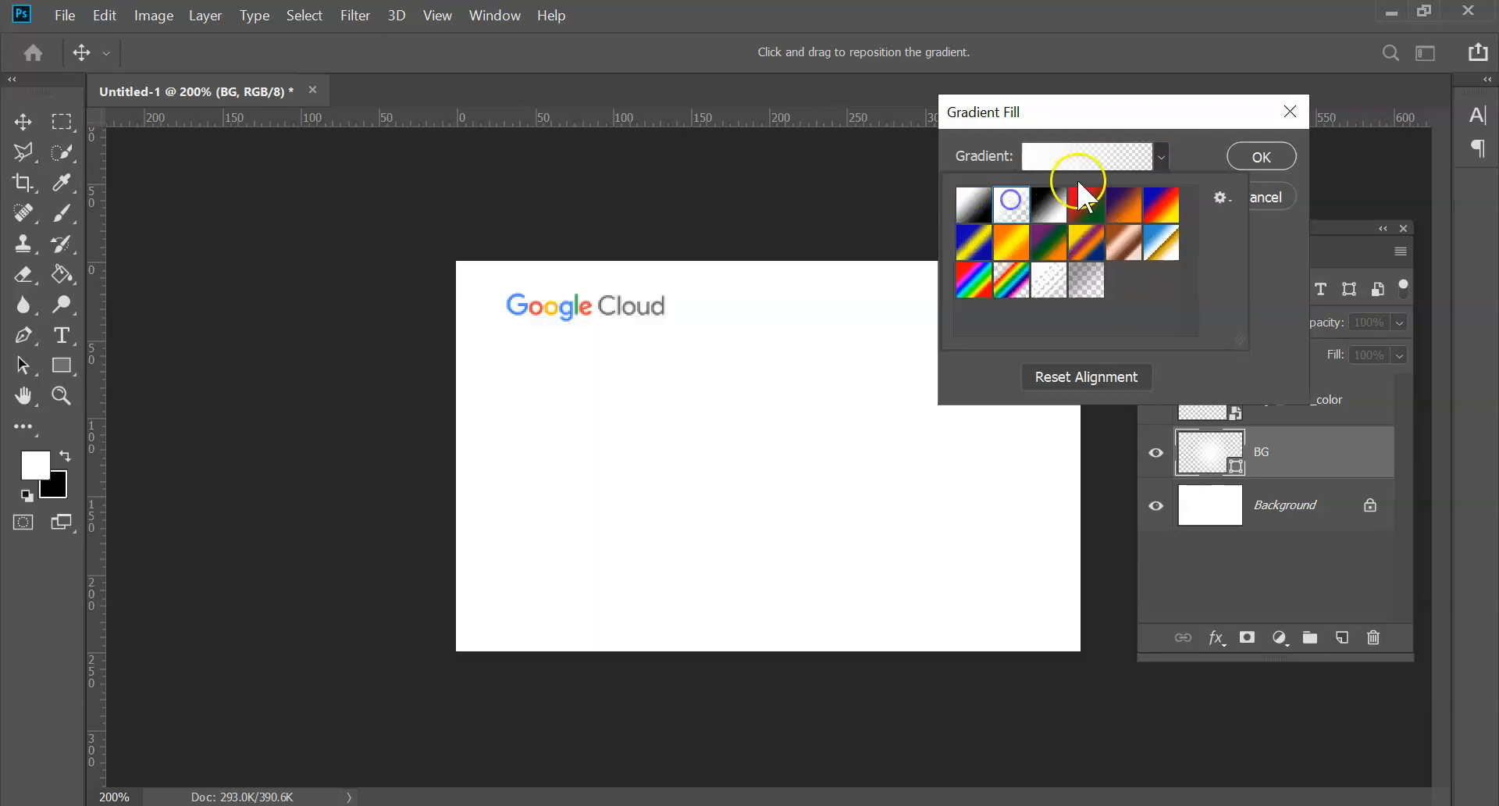
pyautogui.click(1124, 159)
pyautogui.click(1229, 77)
pyautogui.click(568, 309)
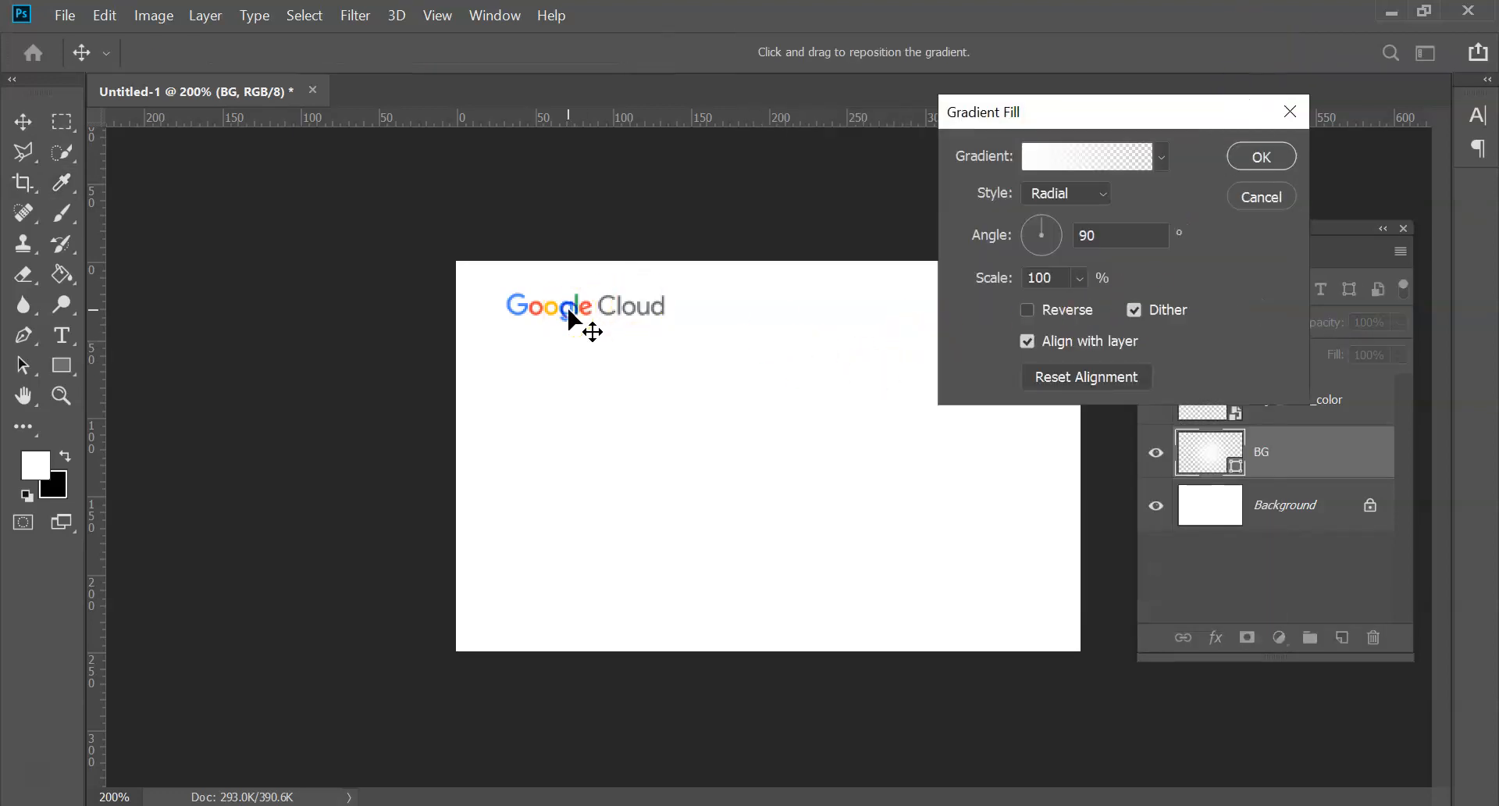
pyautogui.click(1249, 154)
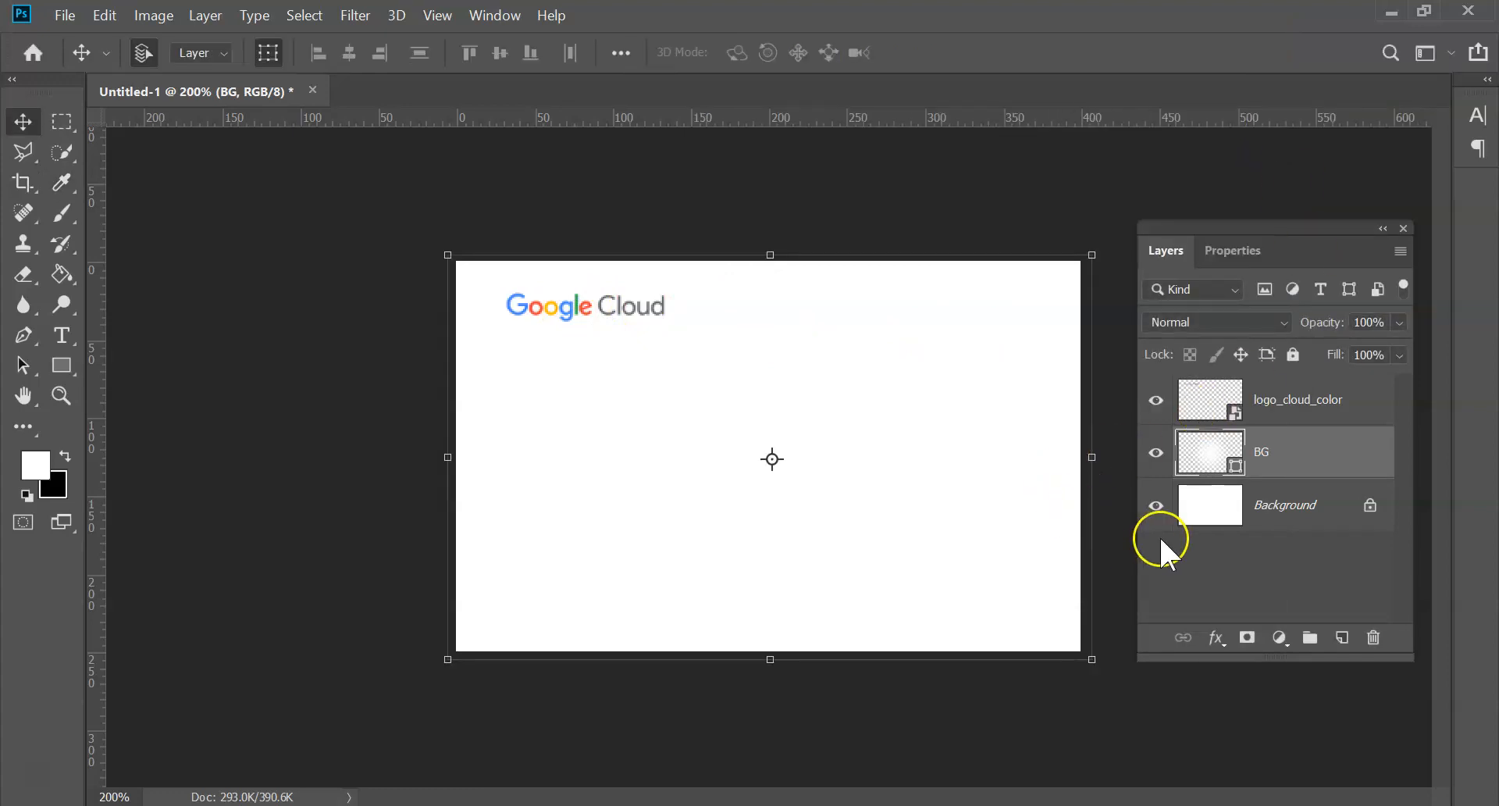
# - Move the Google Cloud logo slightly left, shift the BG shape slightly left and down, and leave no layer selected
pyautogui.moveTo(604, 303)
pyautogui.mouseDown()
pyautogui.moveTo(575, 320)
pyautogui.moveTo(615, 303)
pyautogui.mouseUp()
pyautogui.click(1282, 398)
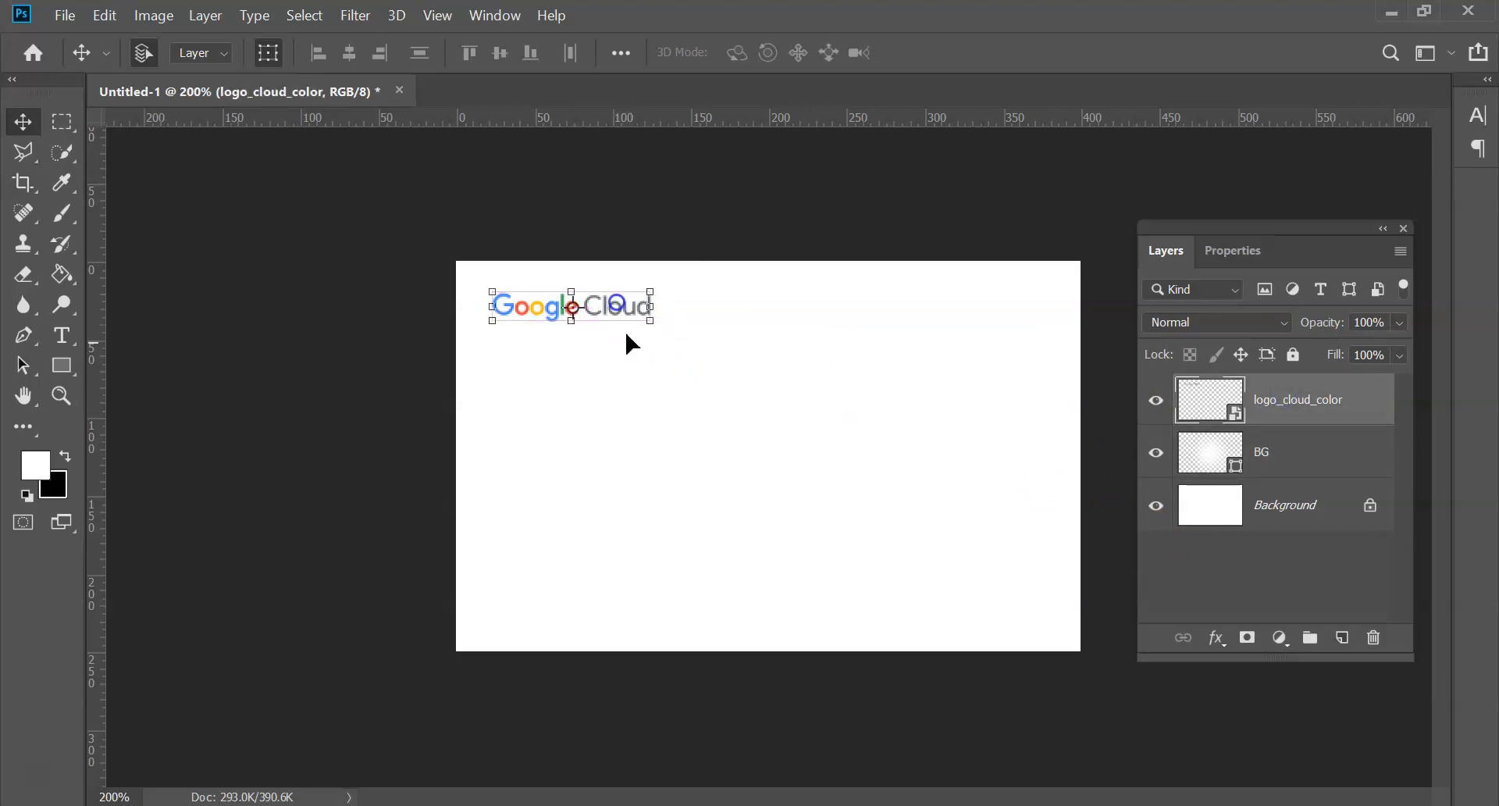
pyautogui.click(707, 485)
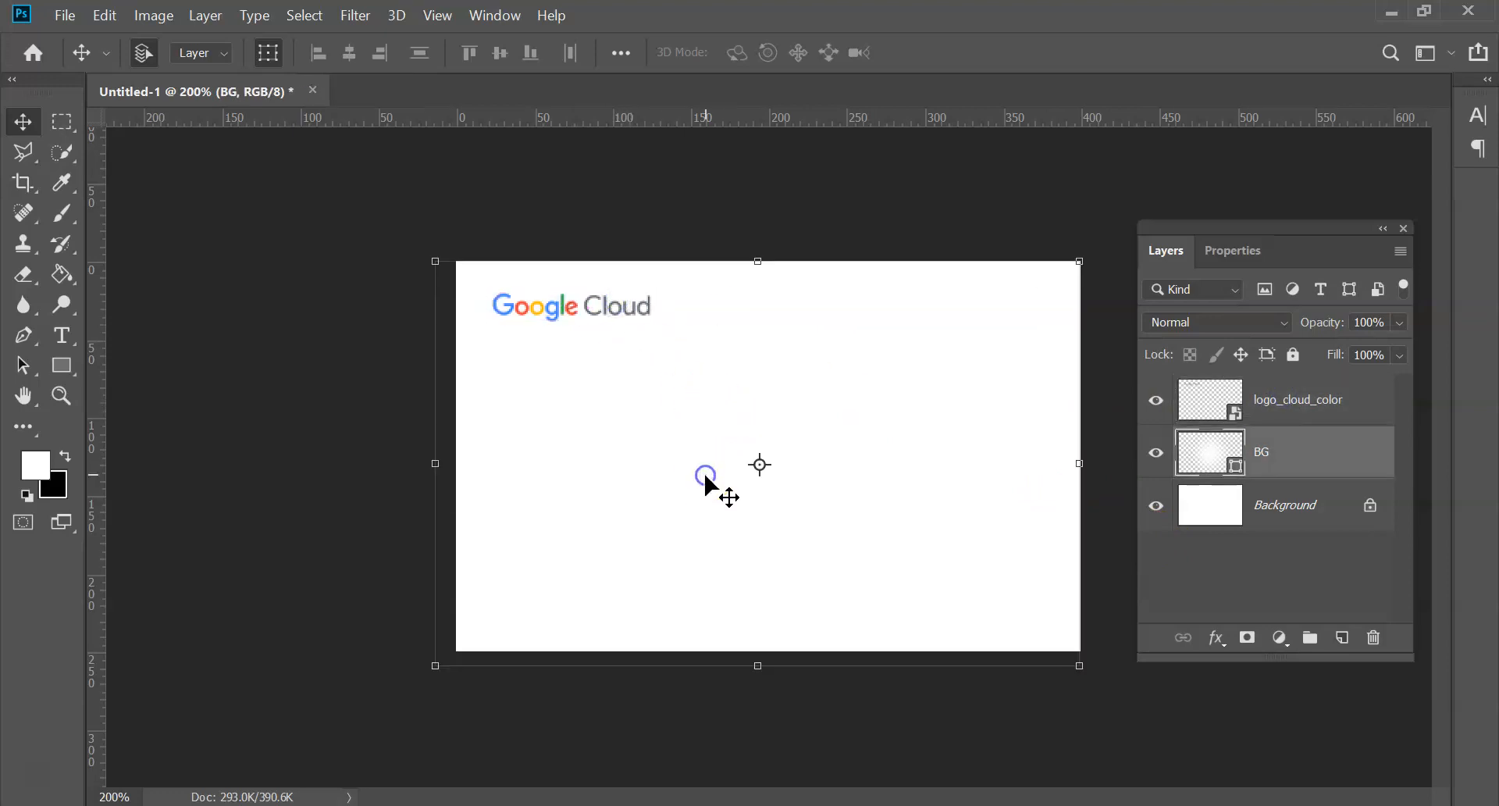
pyautogui.click(337, 413)
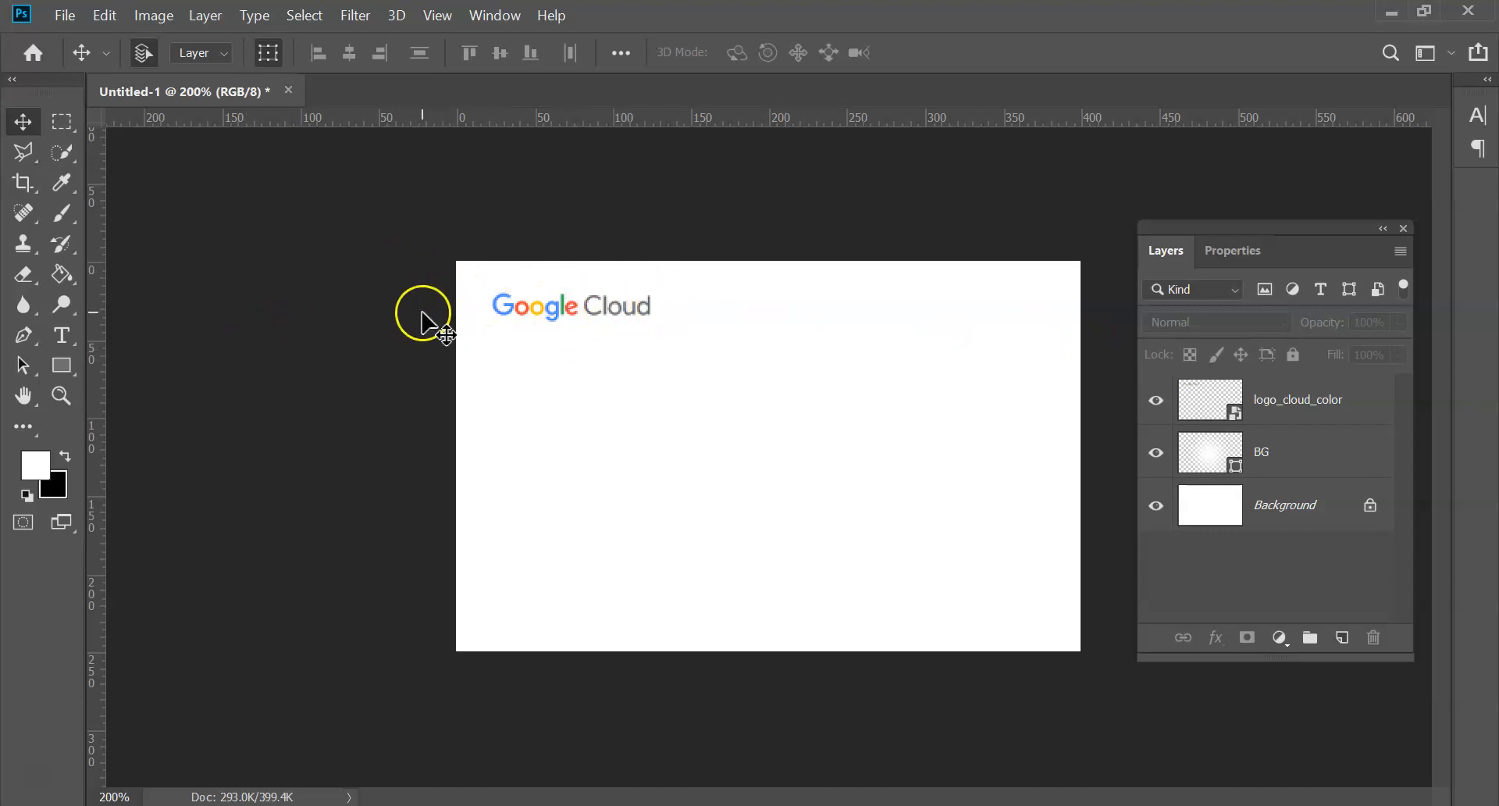
# - Draw a rectangle shape about 409 x 49 px across the canvas's upper edge, covering the Google Cloud logo
pyautogui.rightClick(57, 361)
pyautogui.click(122, 374)
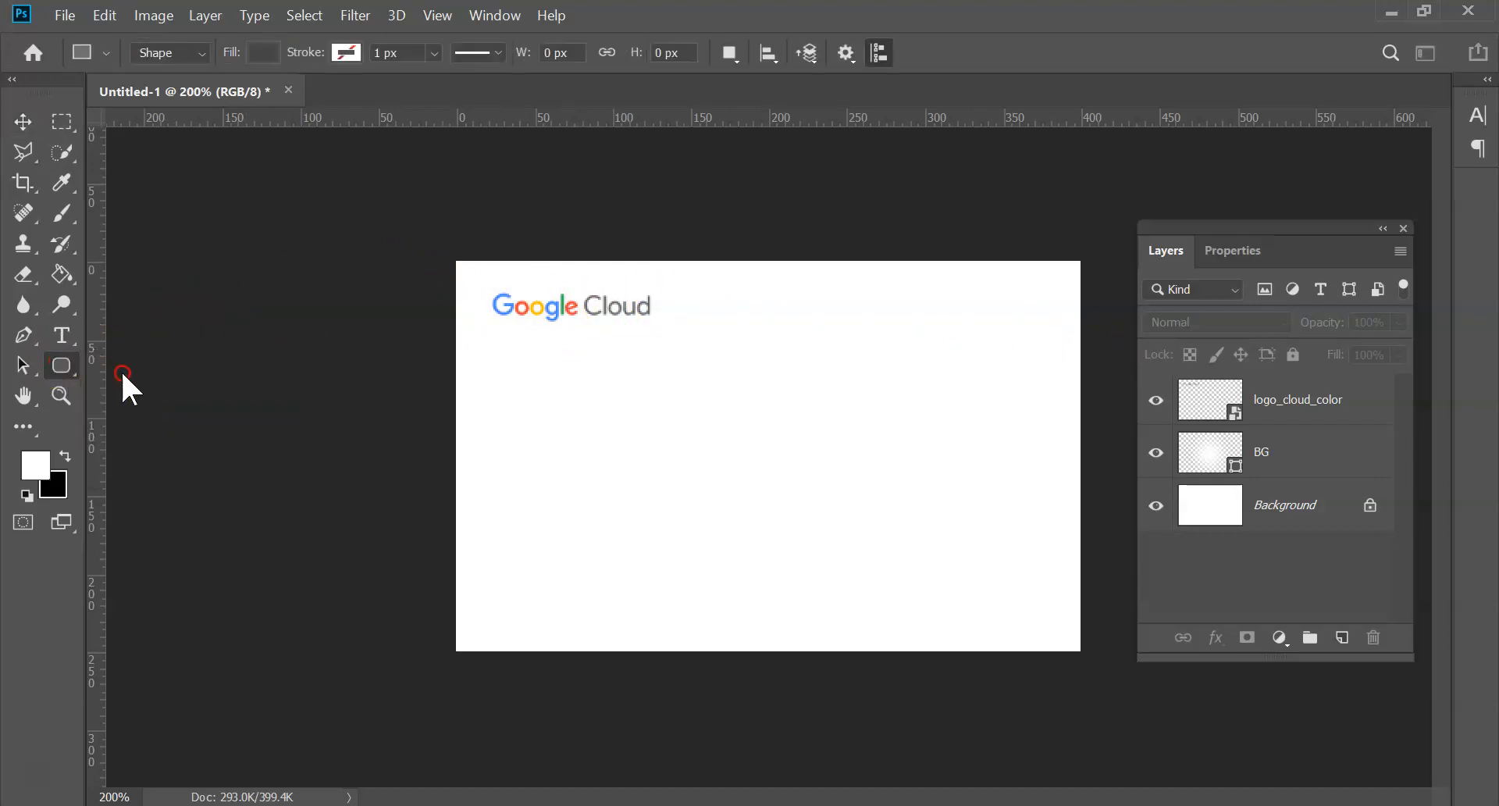
pyautogui.rightClick(59, 361)
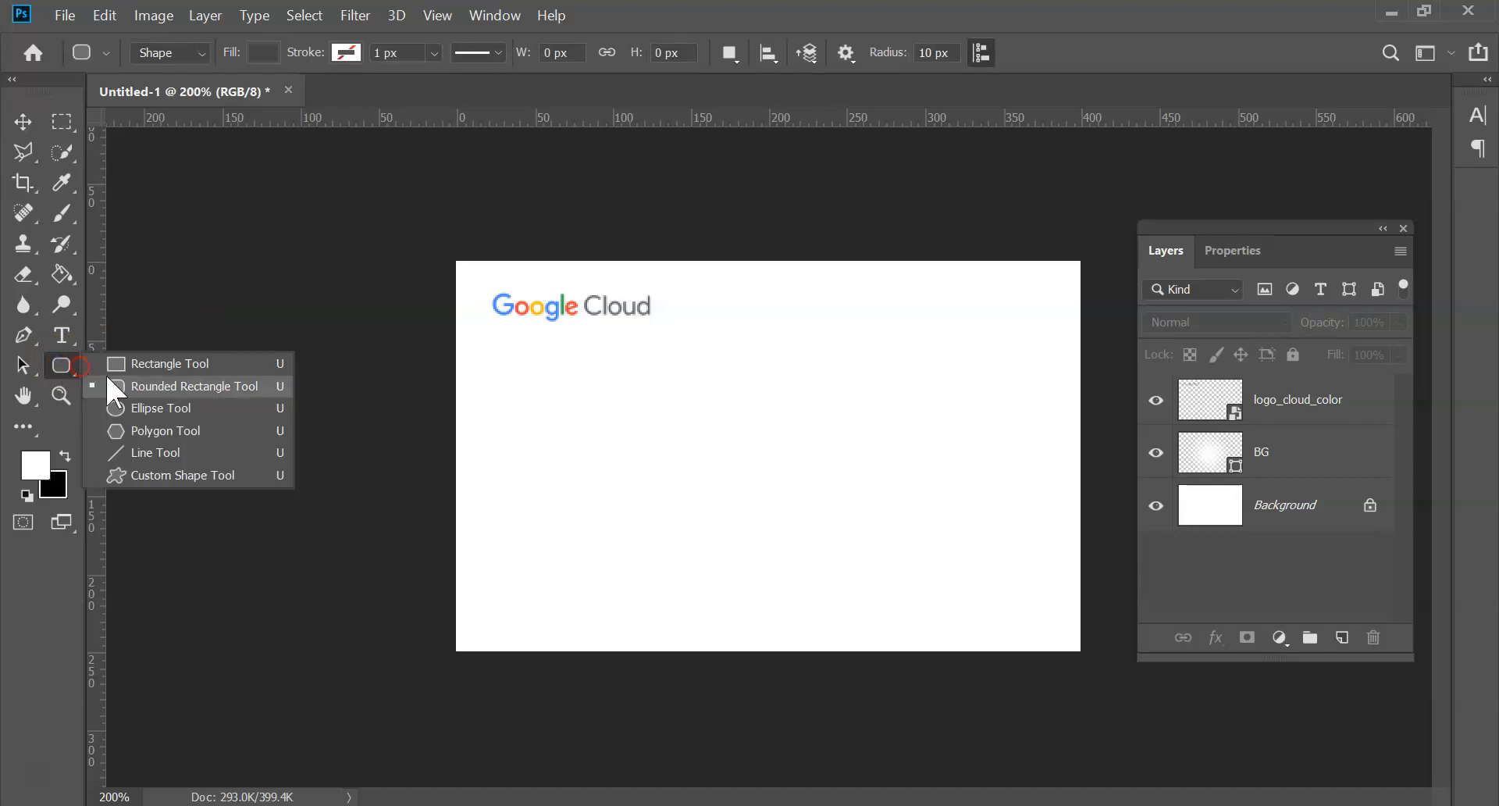
pyautogui.click(147, 365)
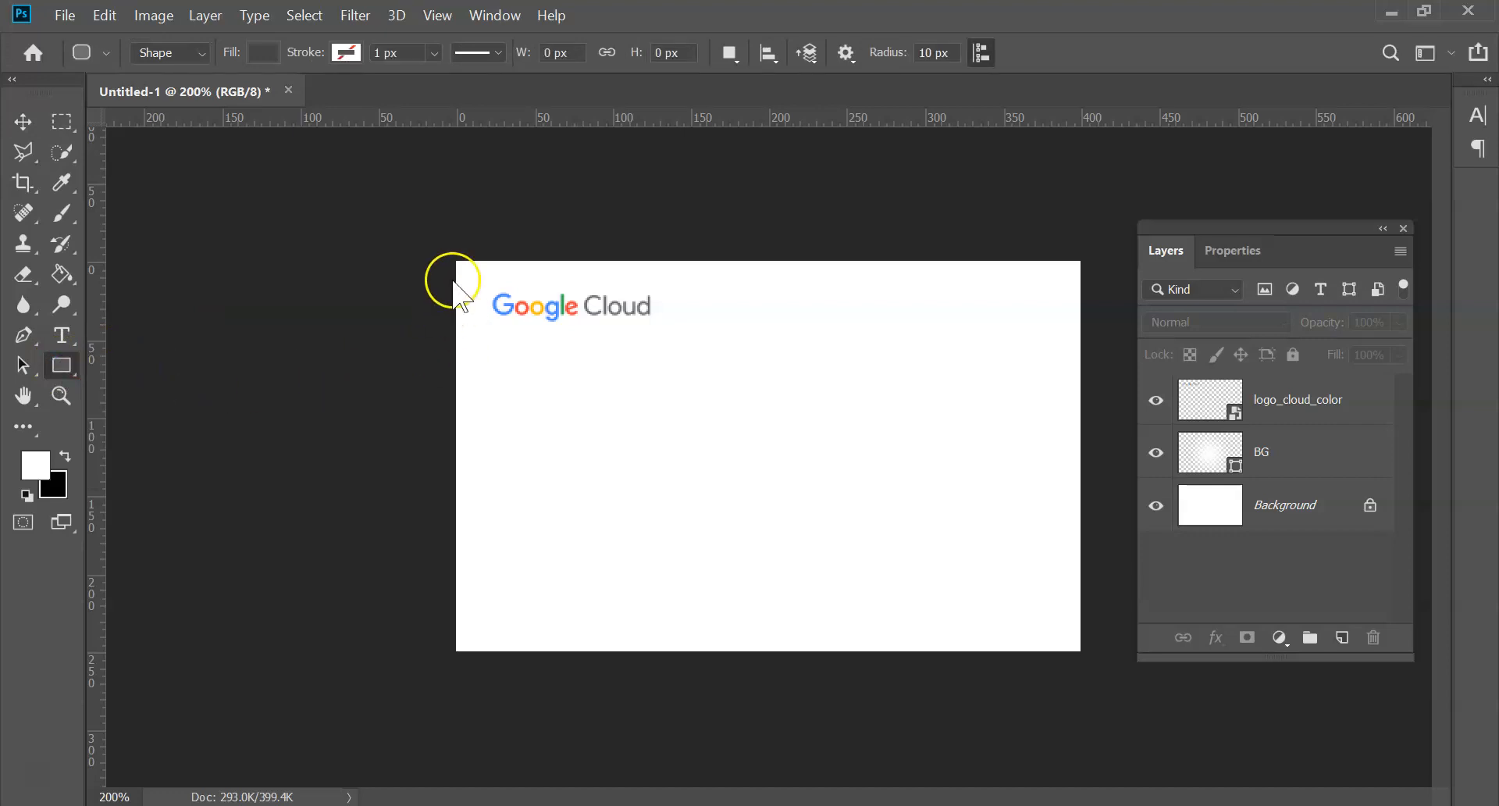
pyautogui.moveTo(445, 269); pyautogui.dragTo(1085, 344)
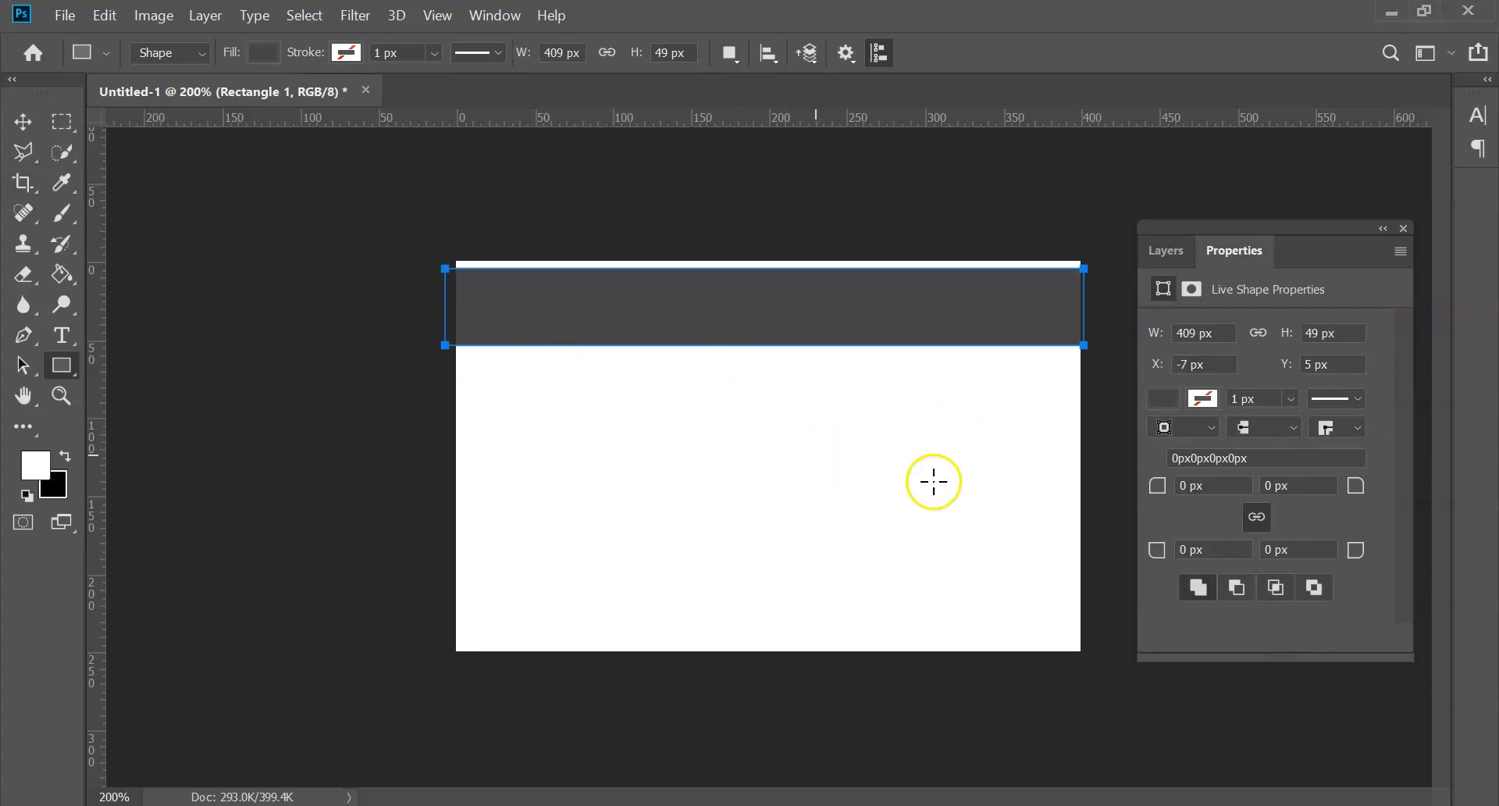
# - Place the new rectangle's layer directly below the logo_cloud_color layer and reduce its opacity to 54%
pyautogui.click(1167, 251)
pyautogui.click(1296, 414)
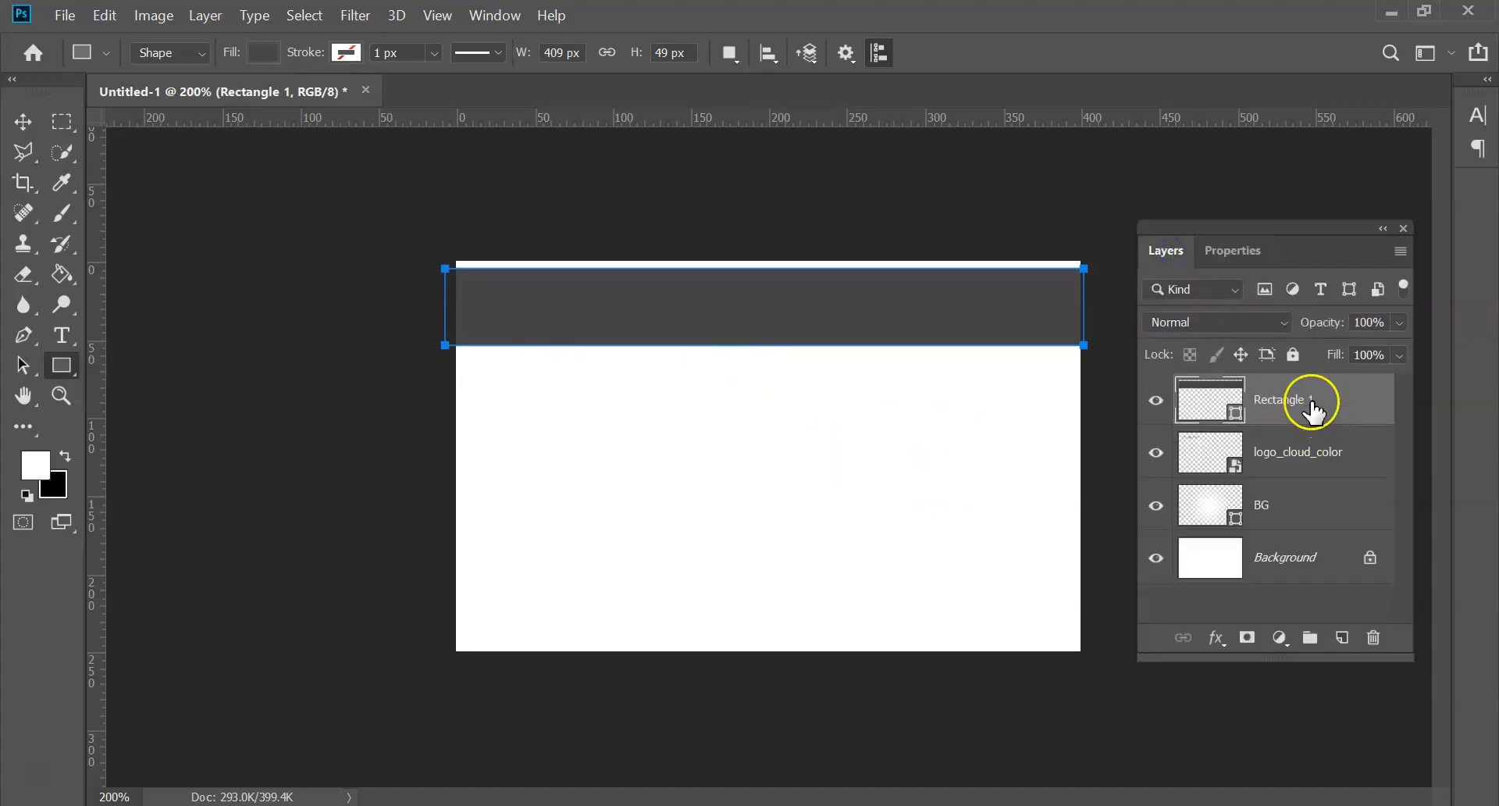
pyautogui.moveTo(1314, 410); pyautogui.dragTo(1309, 462)
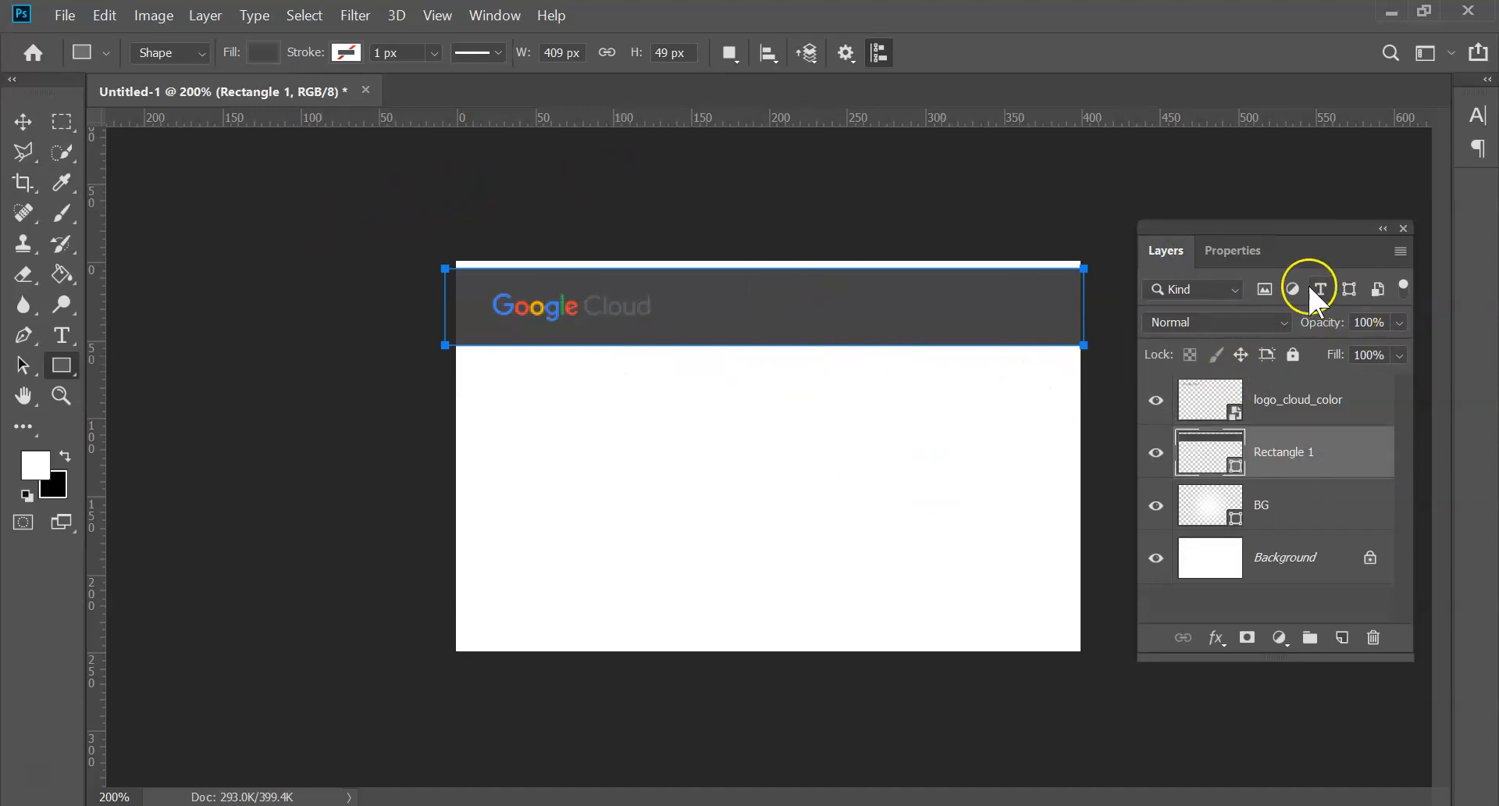
pyautogui.moveTo(1330, 324); pyautogui.dragTo(1276, 321)
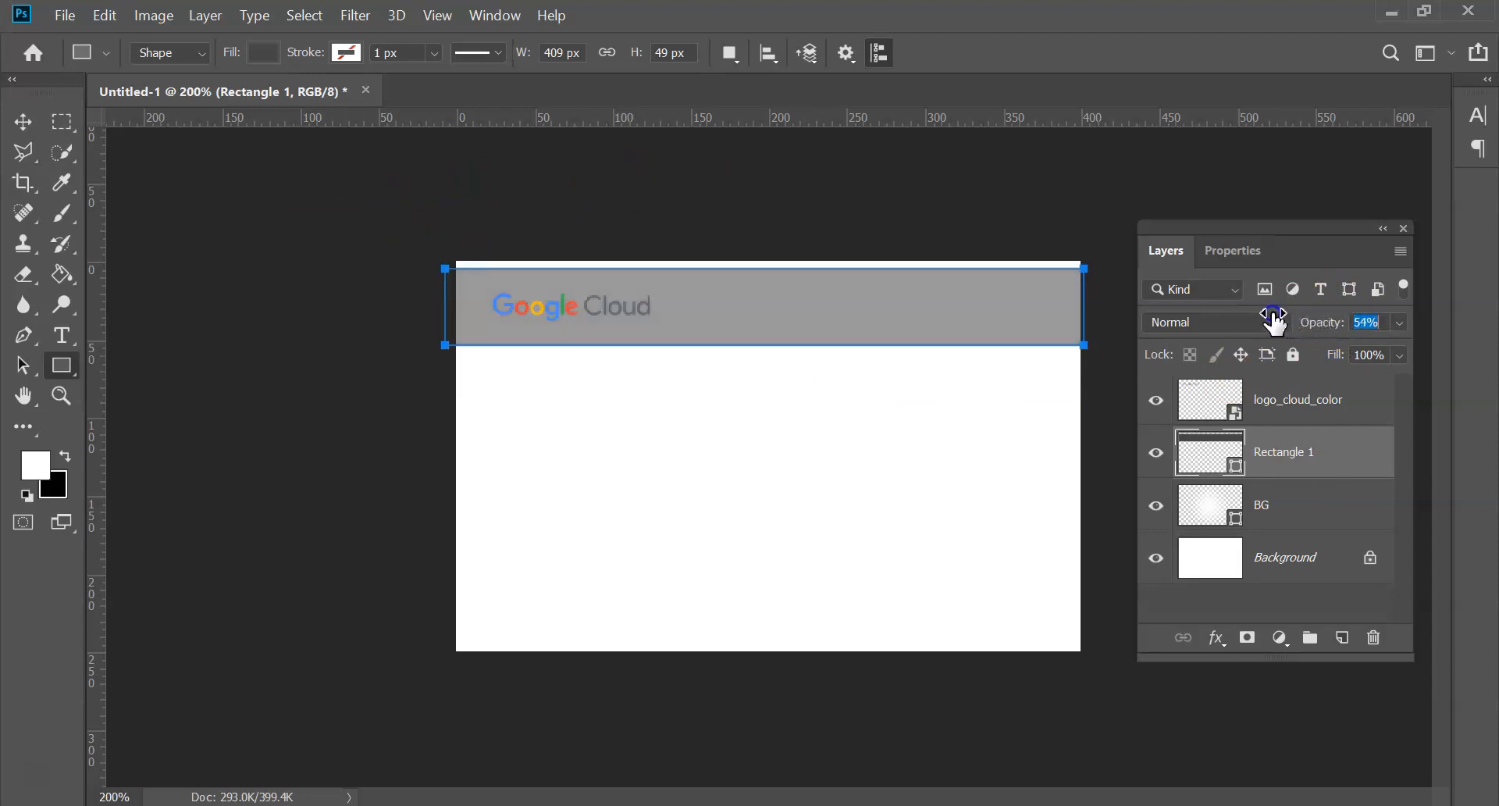
# - Fill the rectangle with the blue sampled from the Google Cloud logo, 4385f2, and leave no layer selected
pyautogui.click(258, 55)
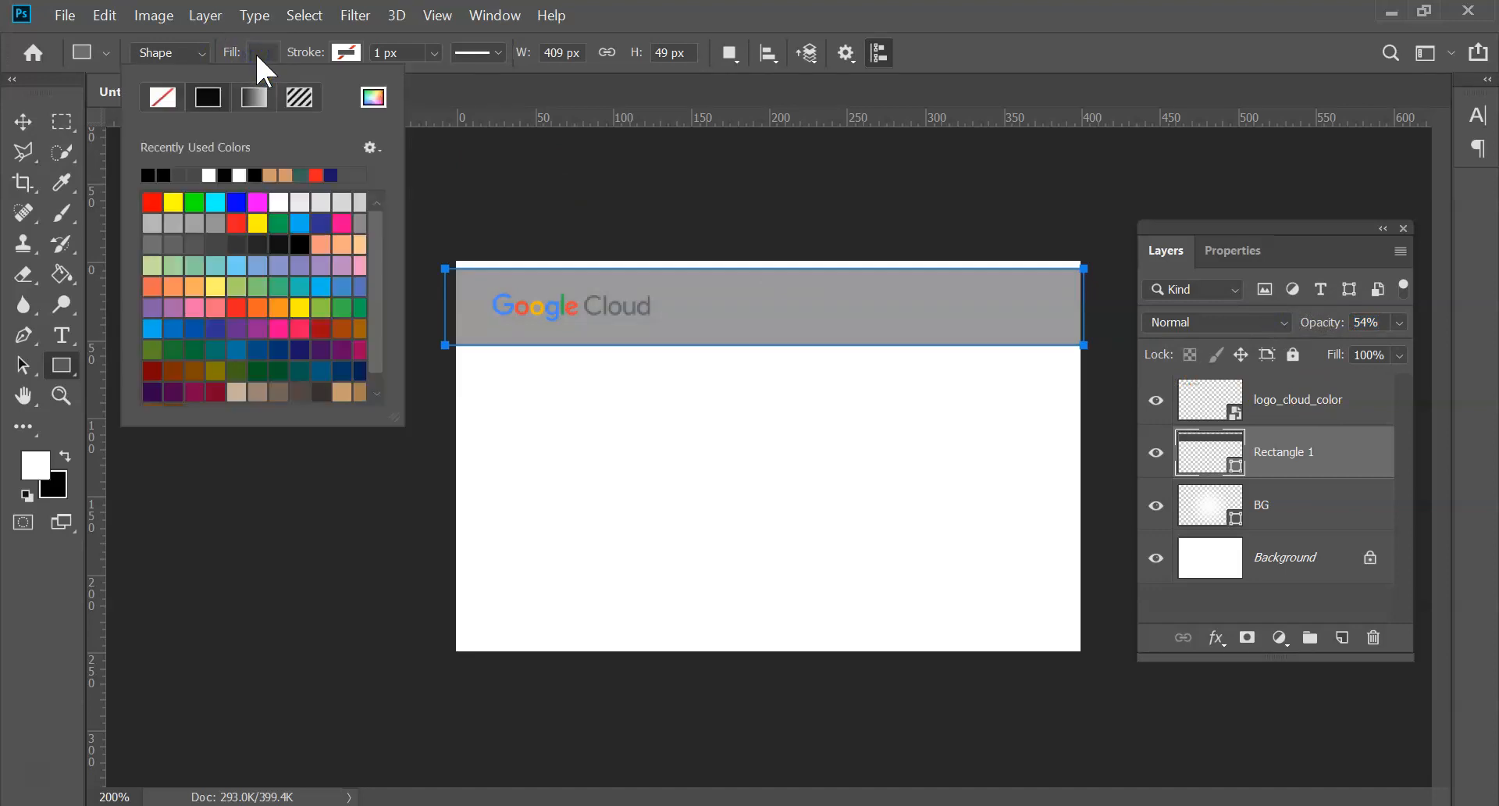
pyautogui.click(375, 98)
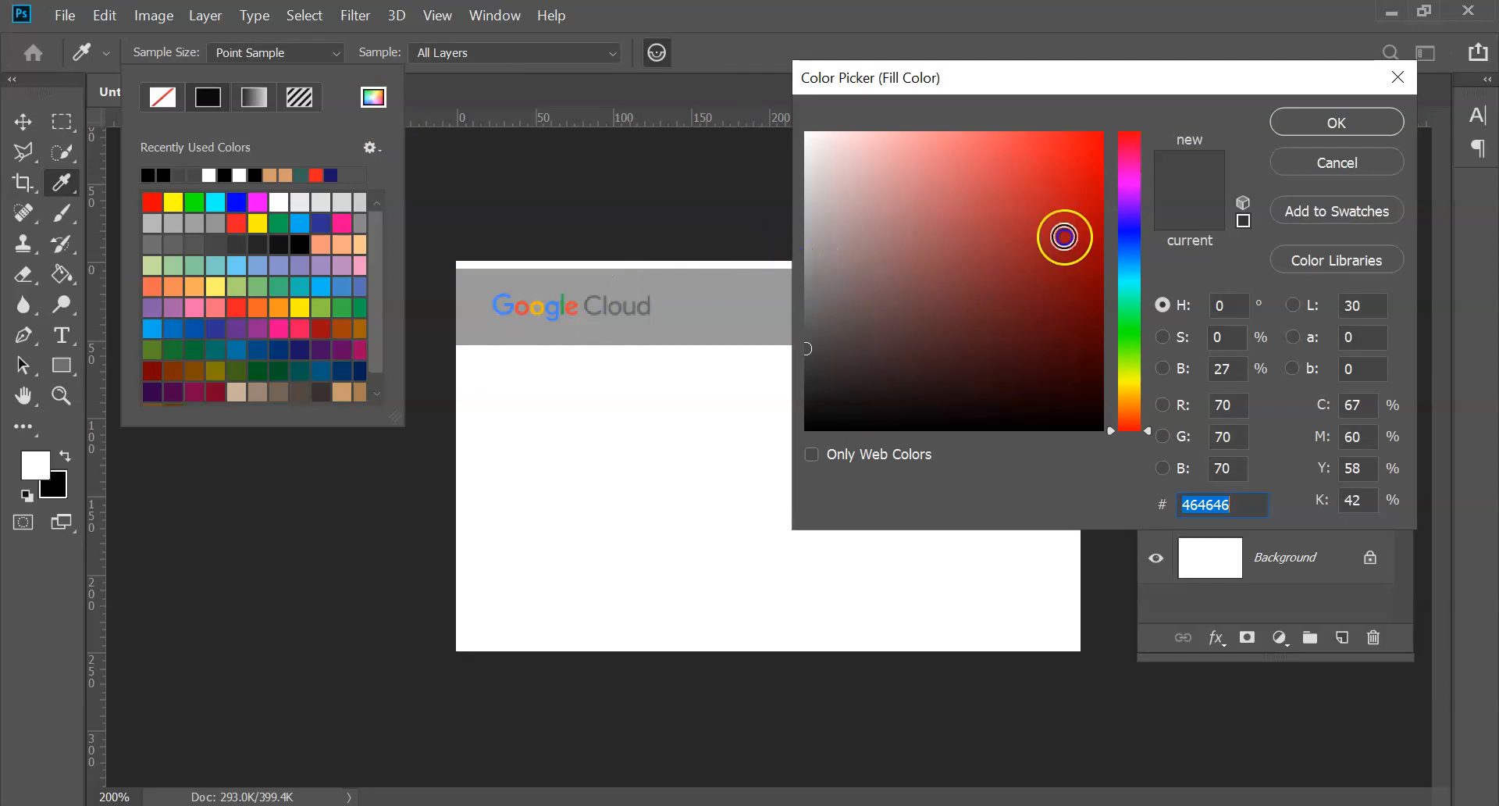
pyautogui.click(552, 304)
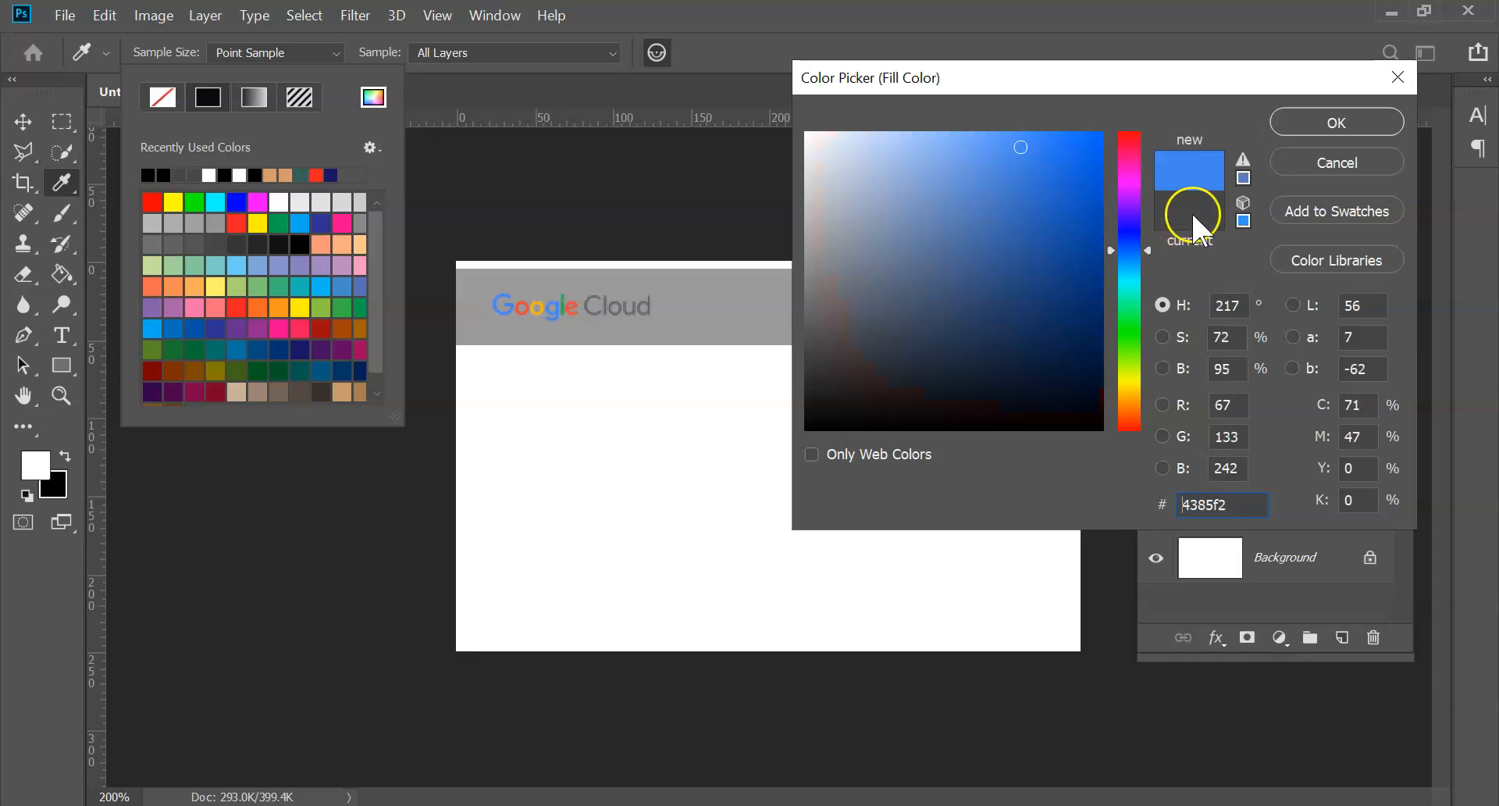
pyautogui.click(1313, 123)
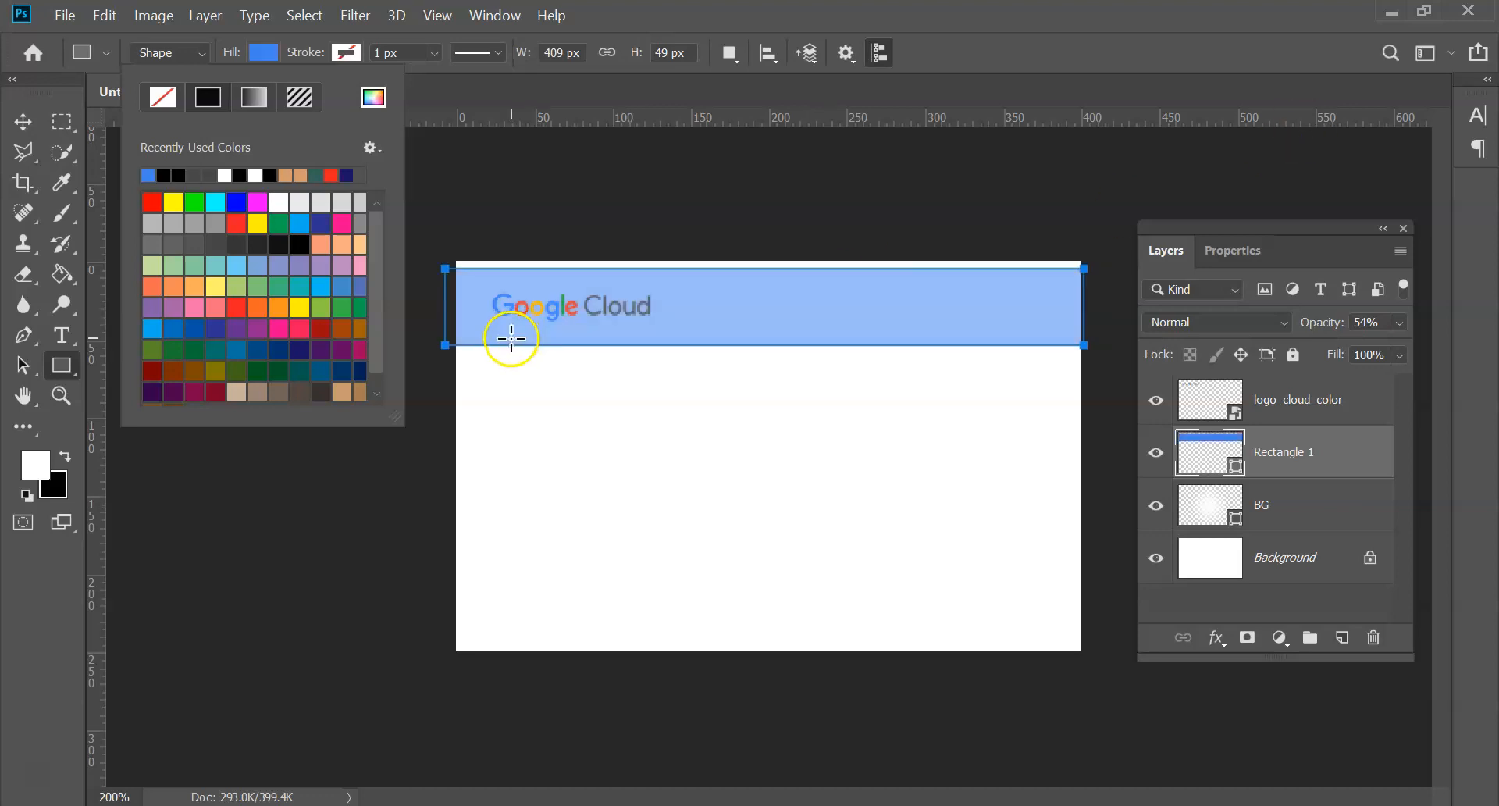
pyautogui.click(24, 122)
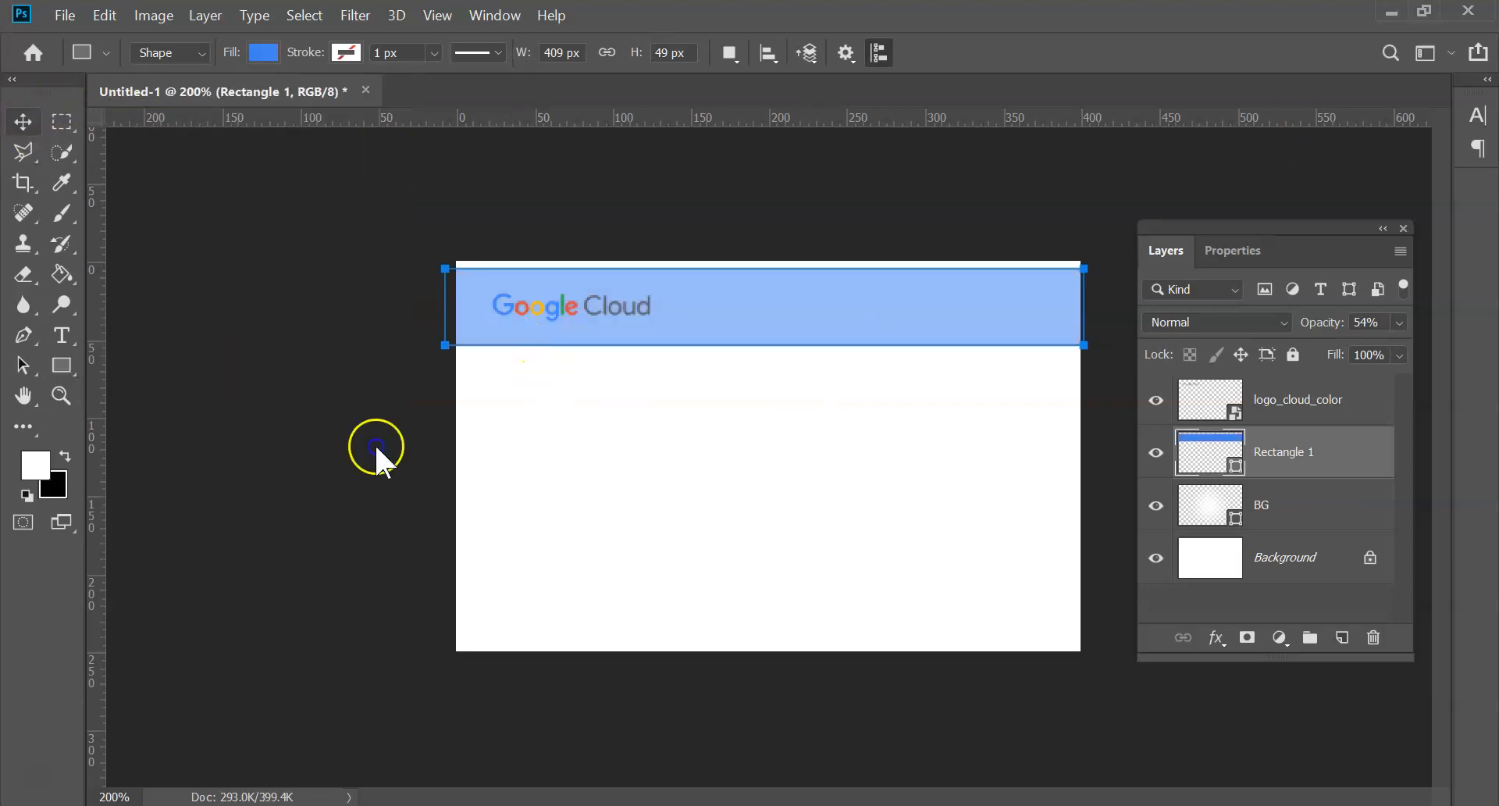
pyautogui.click(592, 492)
pyautogui.click(268, 395)
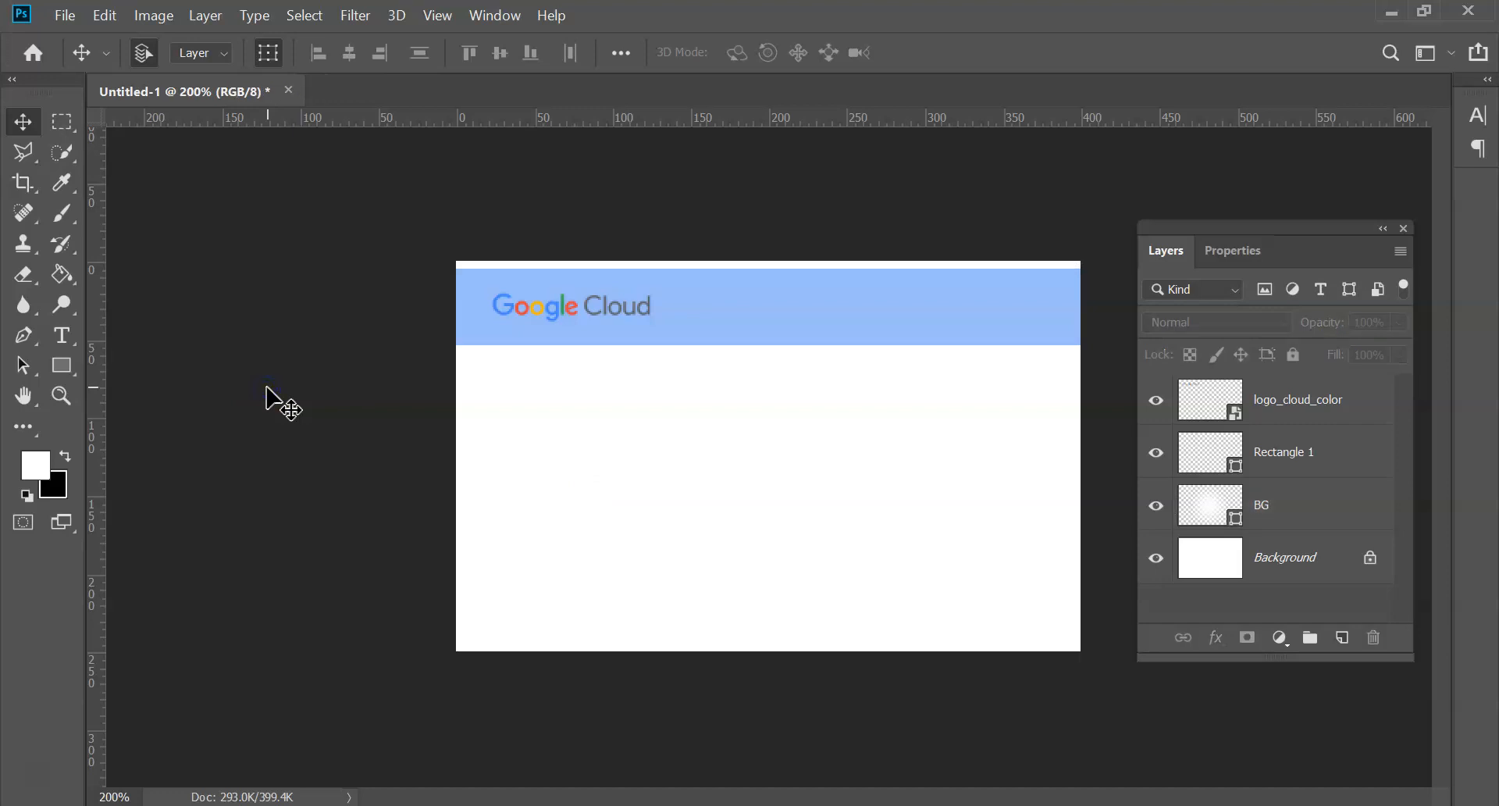
pyautogui.click(915, 316)
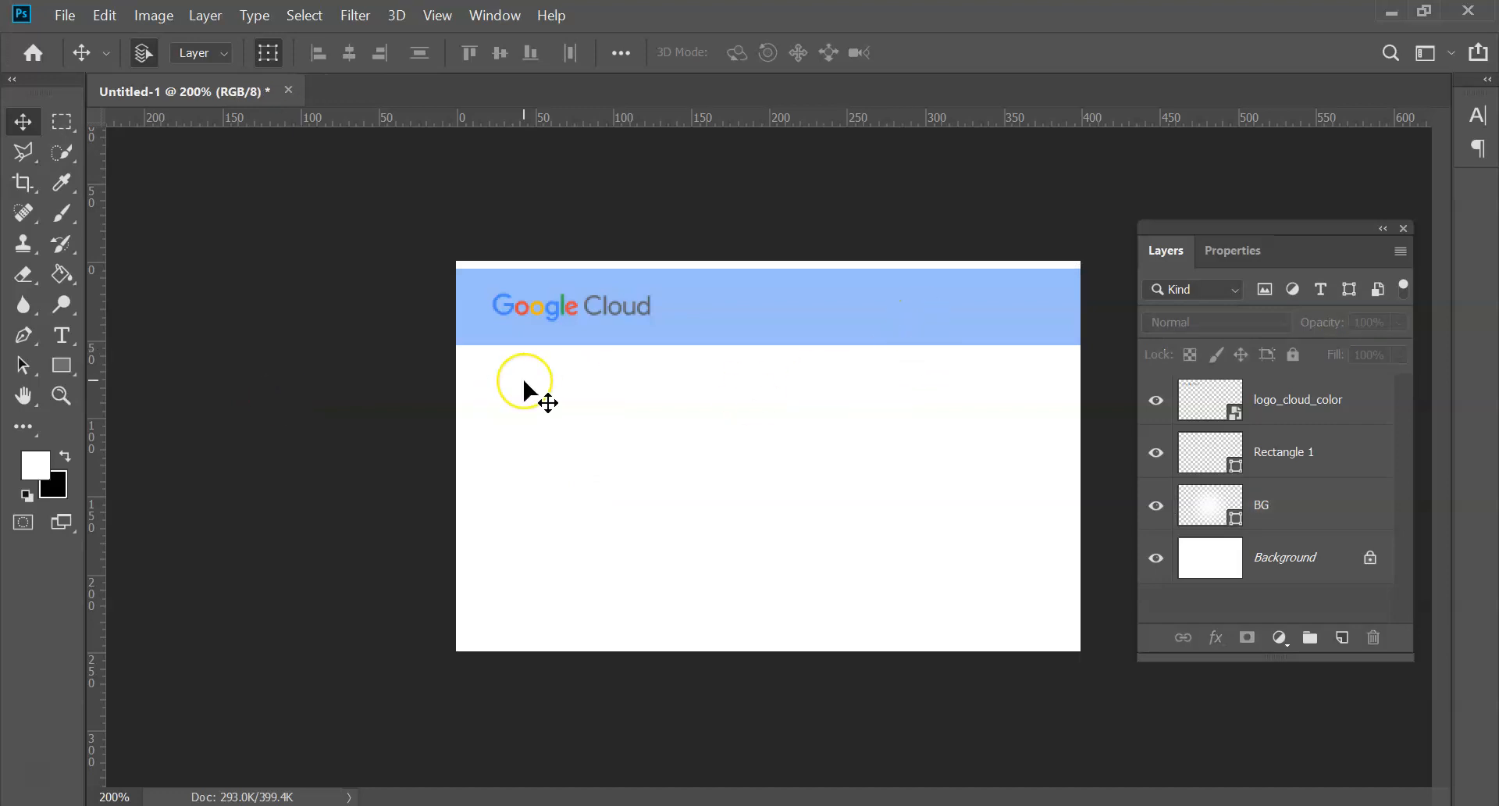